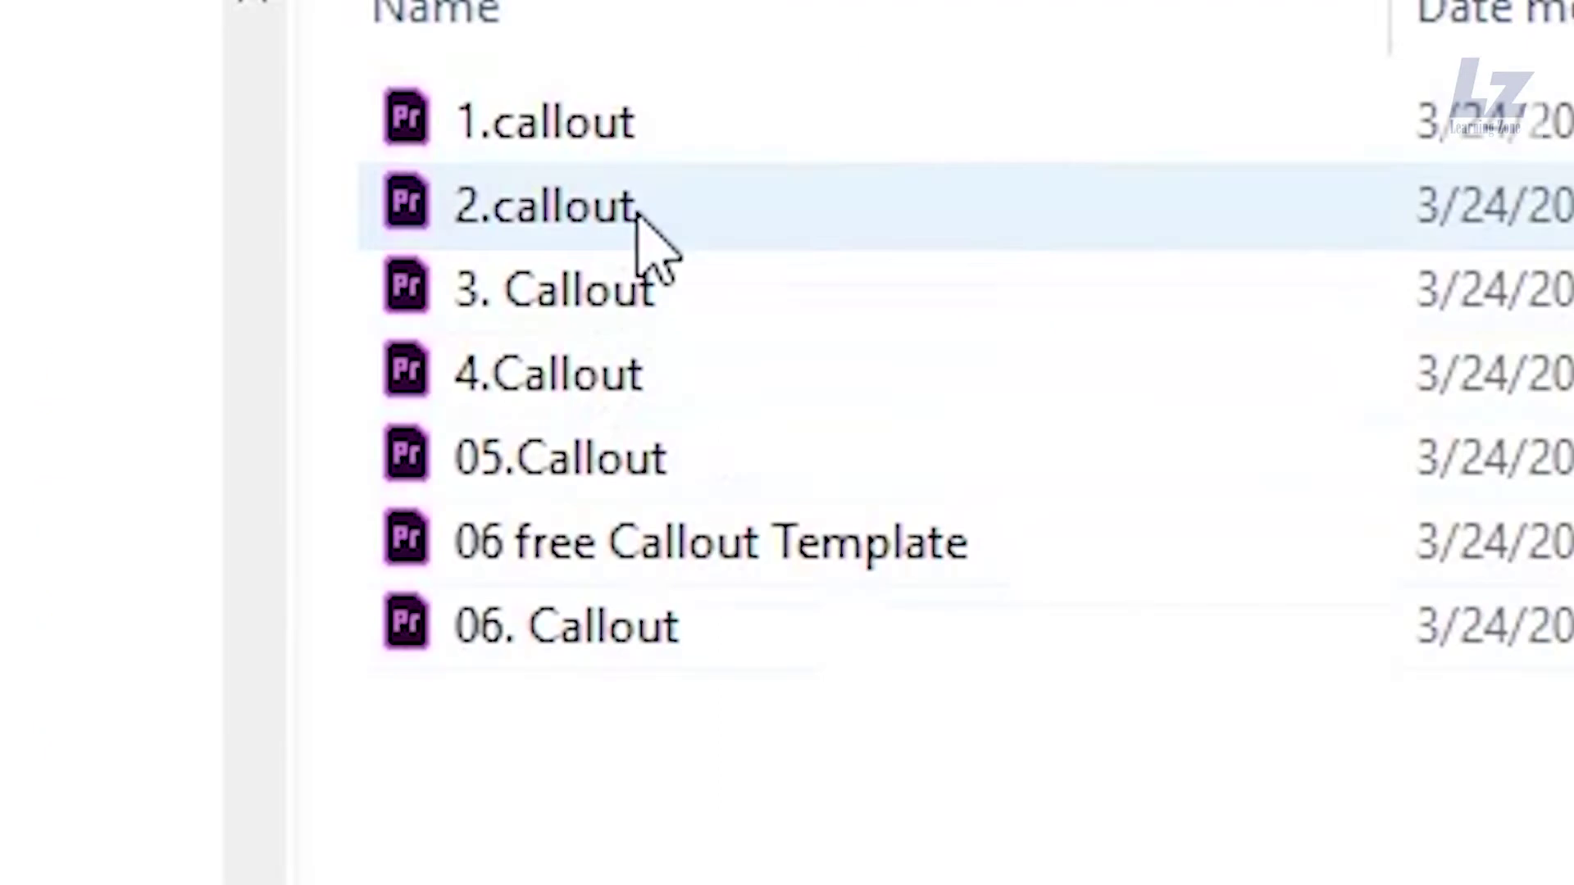
Step: Open the 2.callout project from PRE_FINAL > CALLOUT PROJECTS in Premiere Pro
double_click(467, 275)
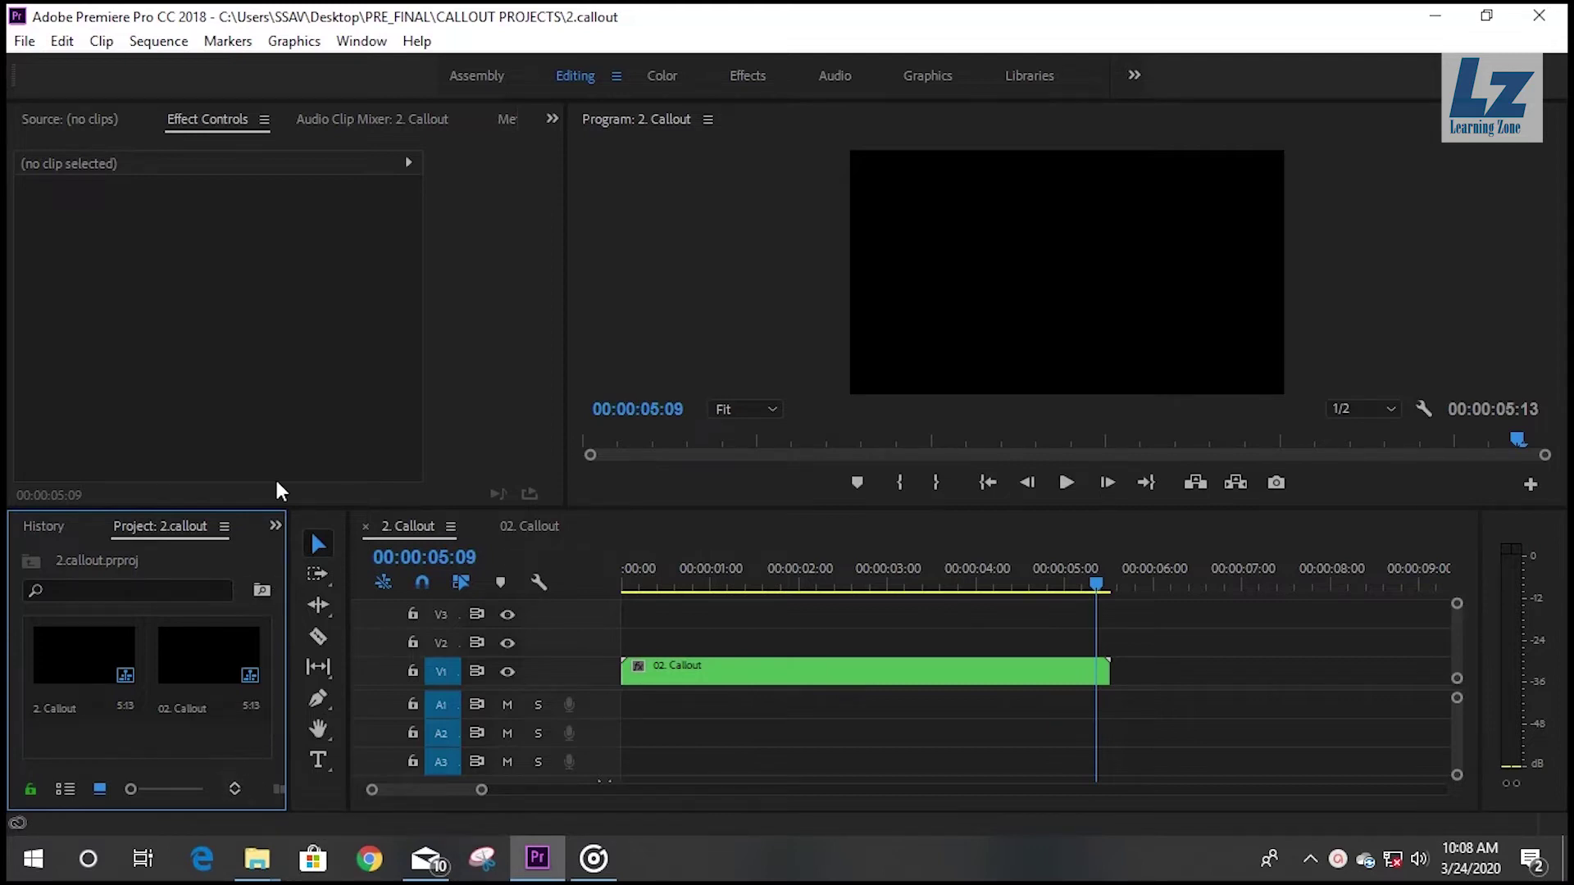
Step: Once 2.callout has loaded, bring up the File menu
click(24, 41)
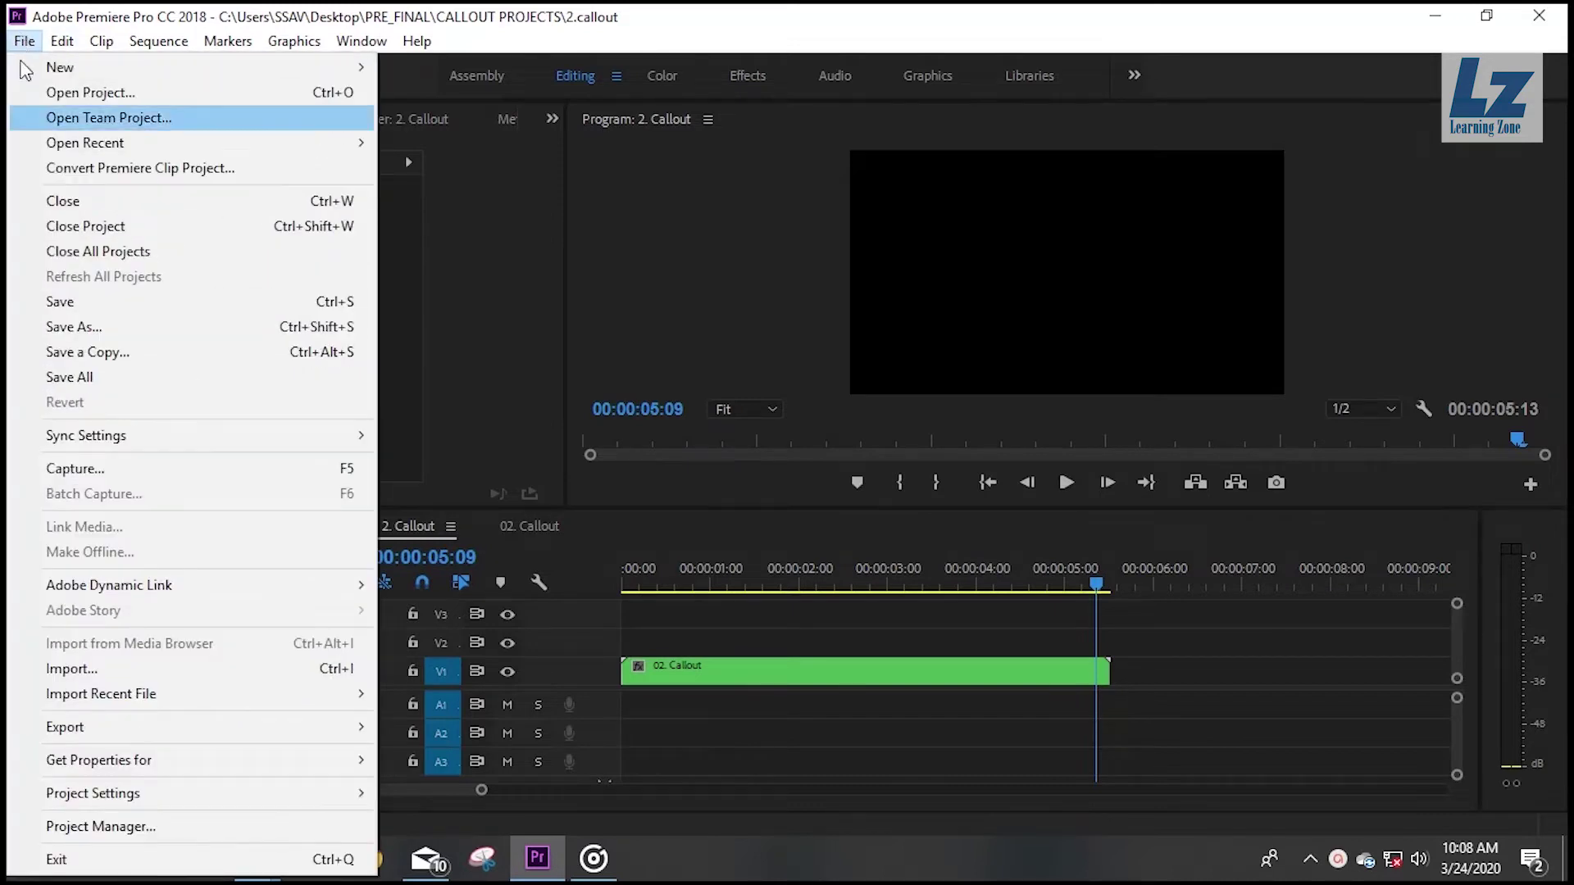
Step: Import the Callout_02 footage from the Desktop into the 2.callout project
click(87, 670)
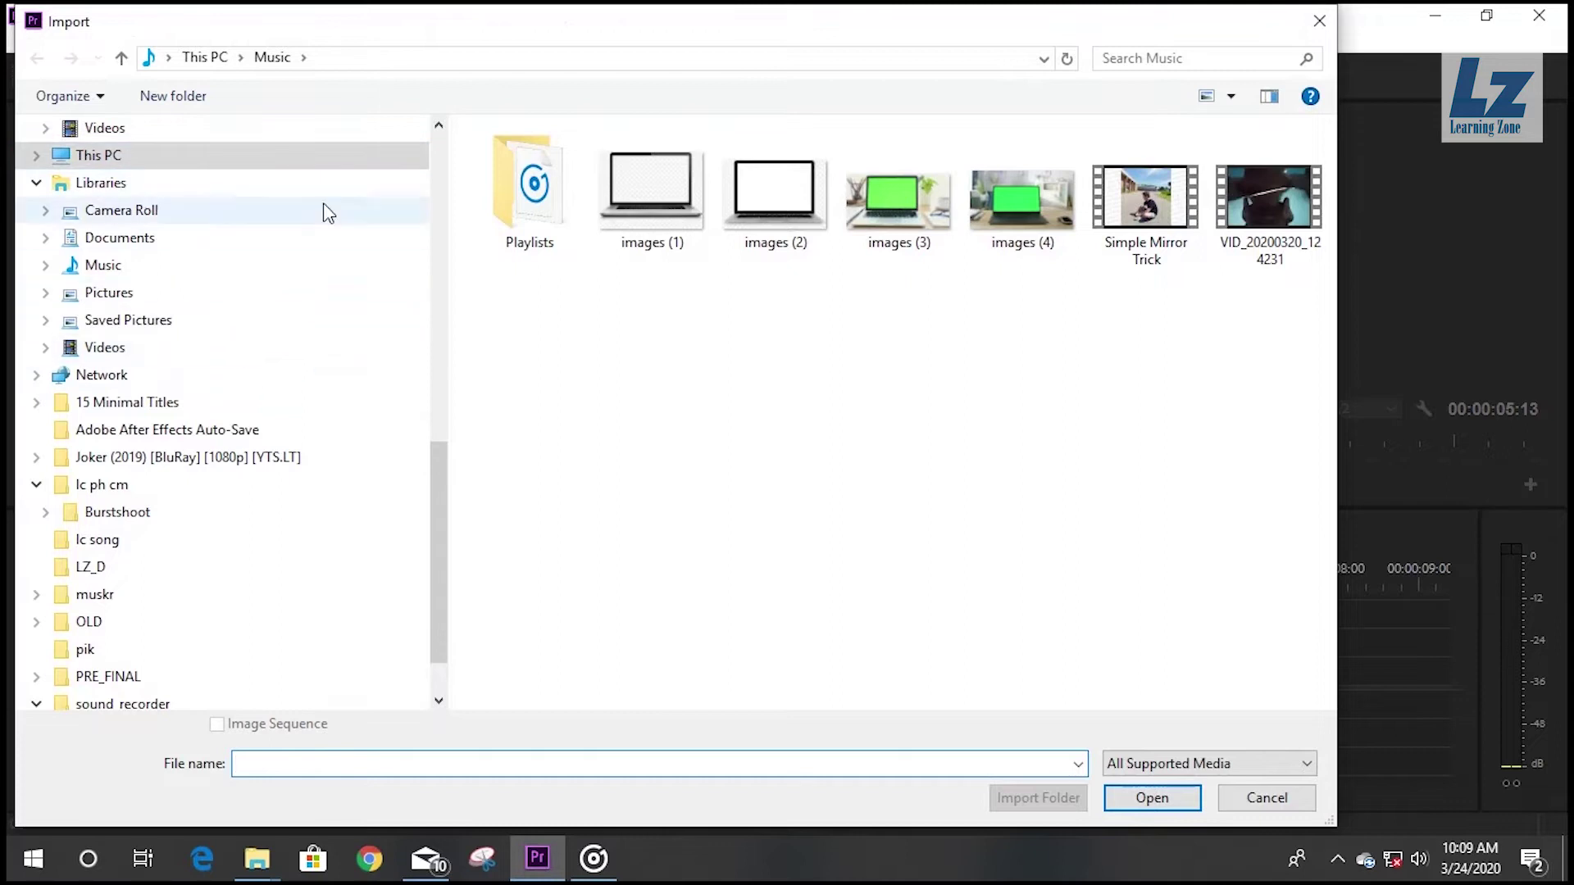
scroll(303, 180, up, 2)
scroll(172, 217, up, 3)
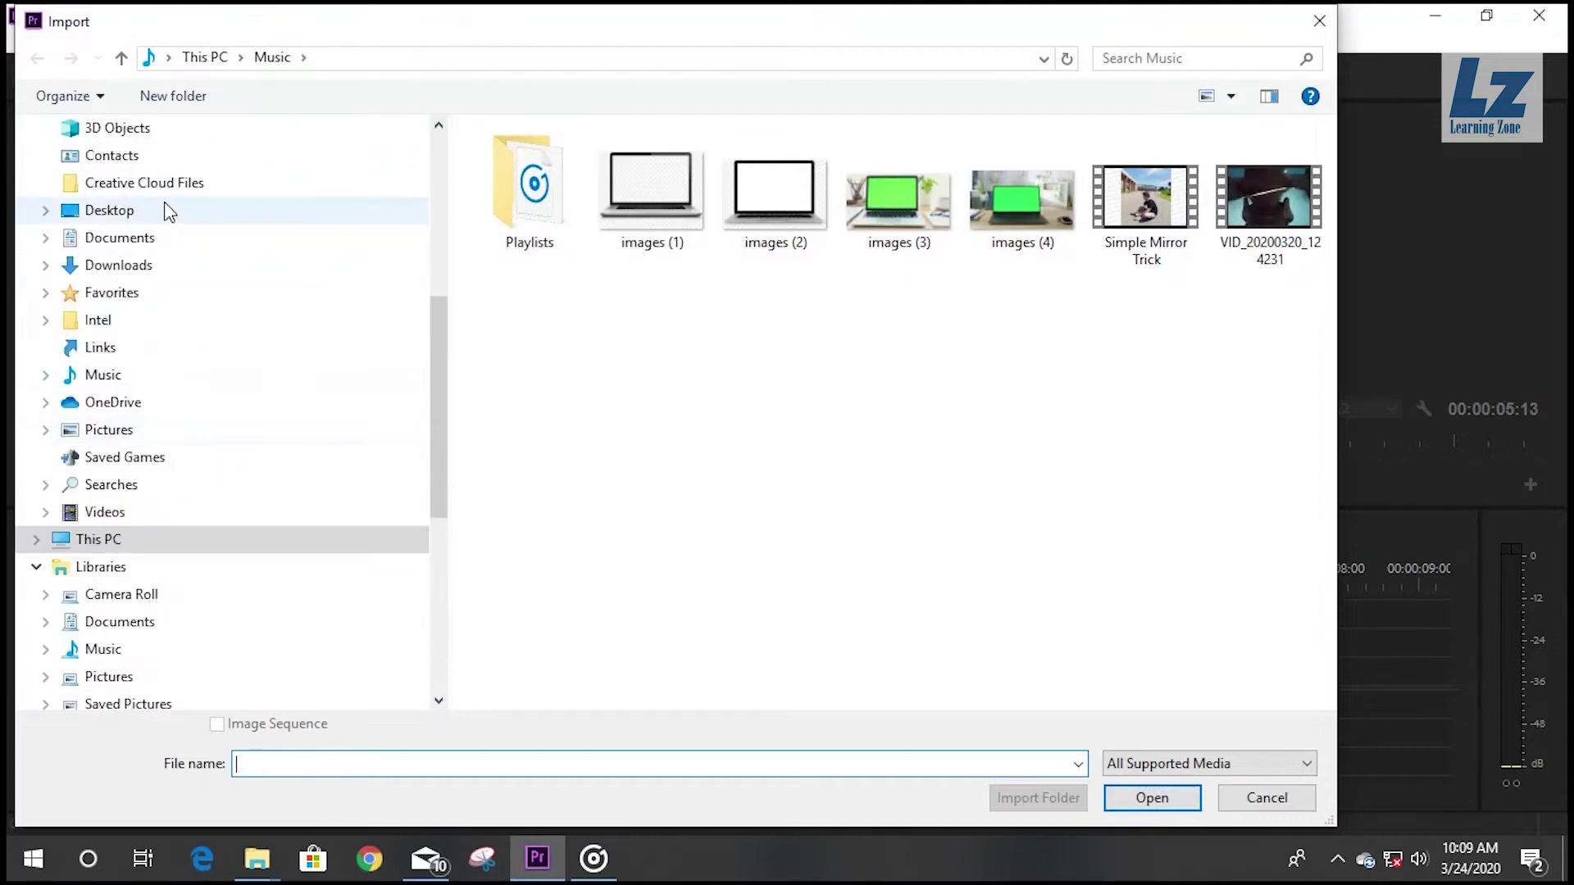
click(164, 210)
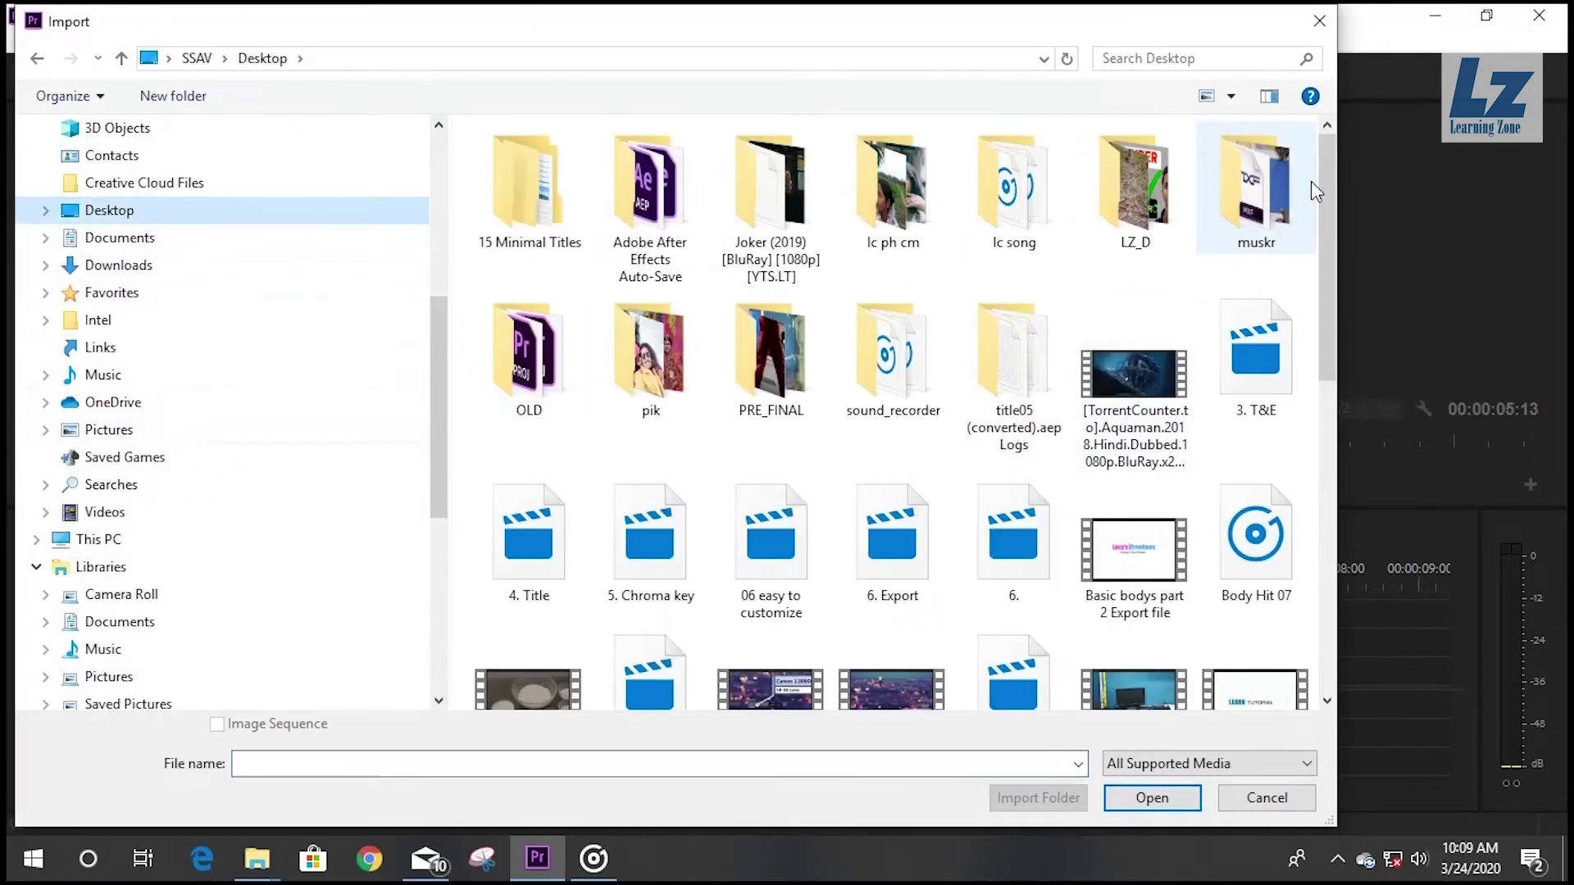
drag(1323, 203, 1319, 367)
double_click(894, 312)
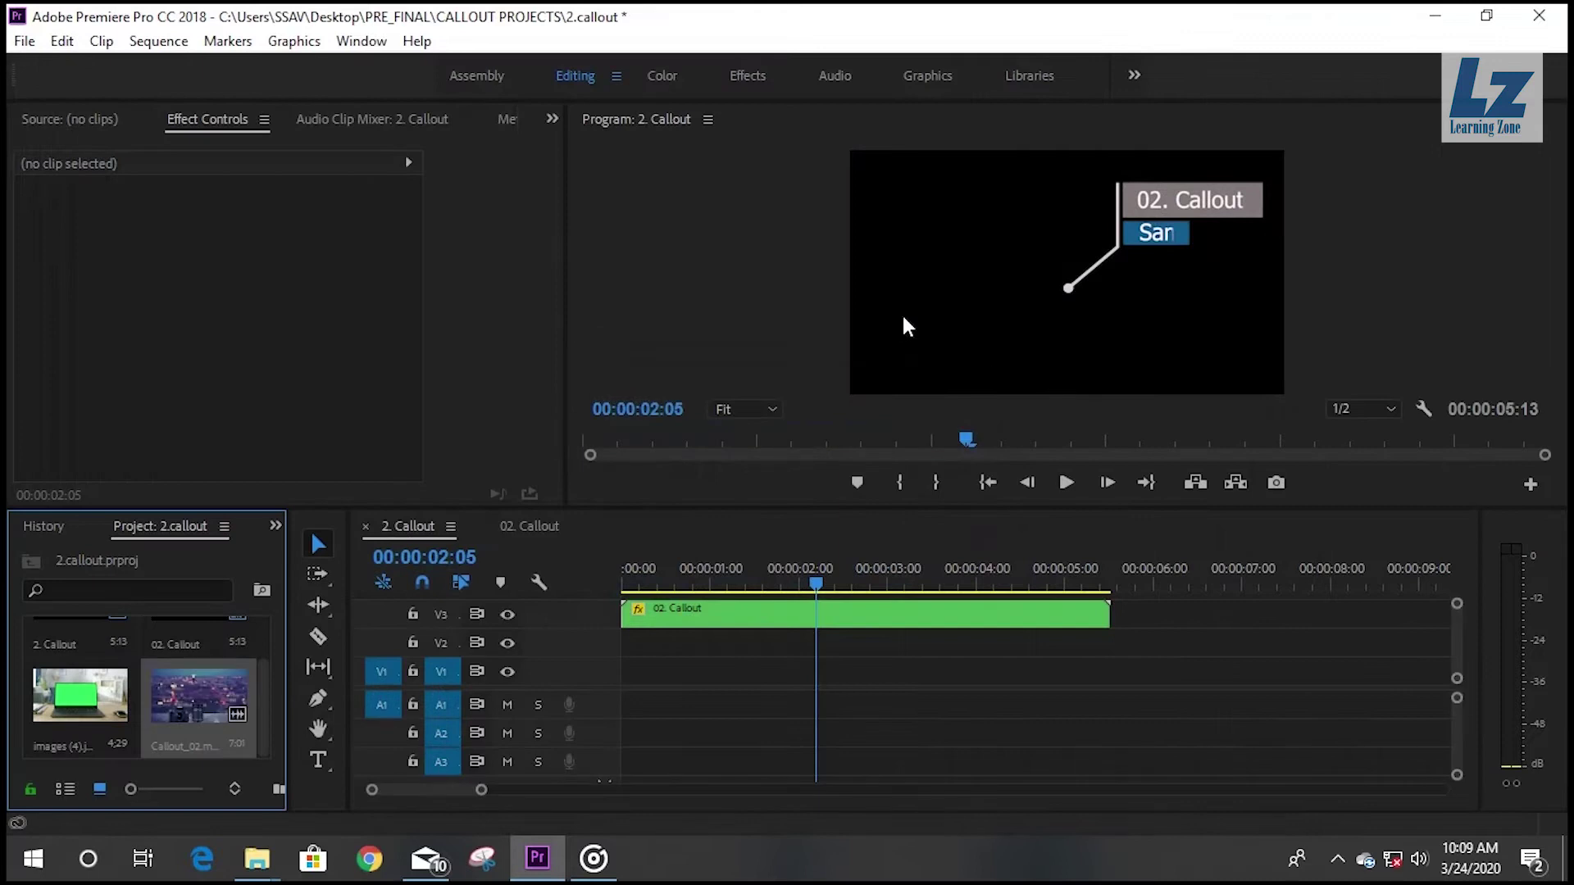
Step: Place Callout_02 at the start of V1 and trim it to about 17 frames
drag(197, 697, 627, 676)
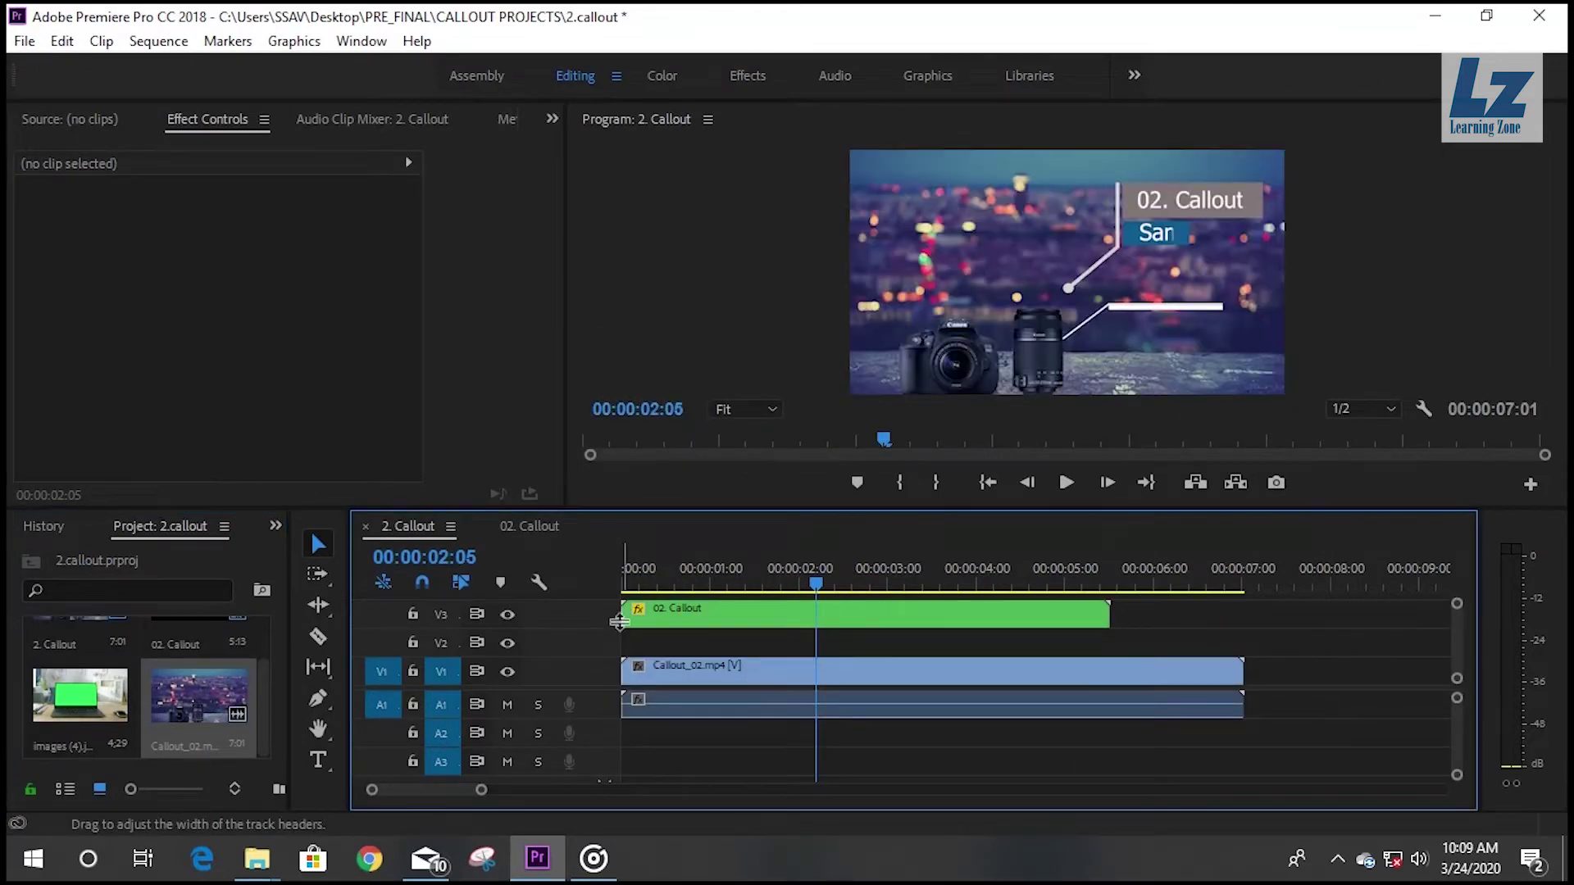
mouse_move(770, 583)
mouse_down()
mouse_move(619, 583)
mouse_move(715, 584)
mouse_move(684, 588)
mouse_up()
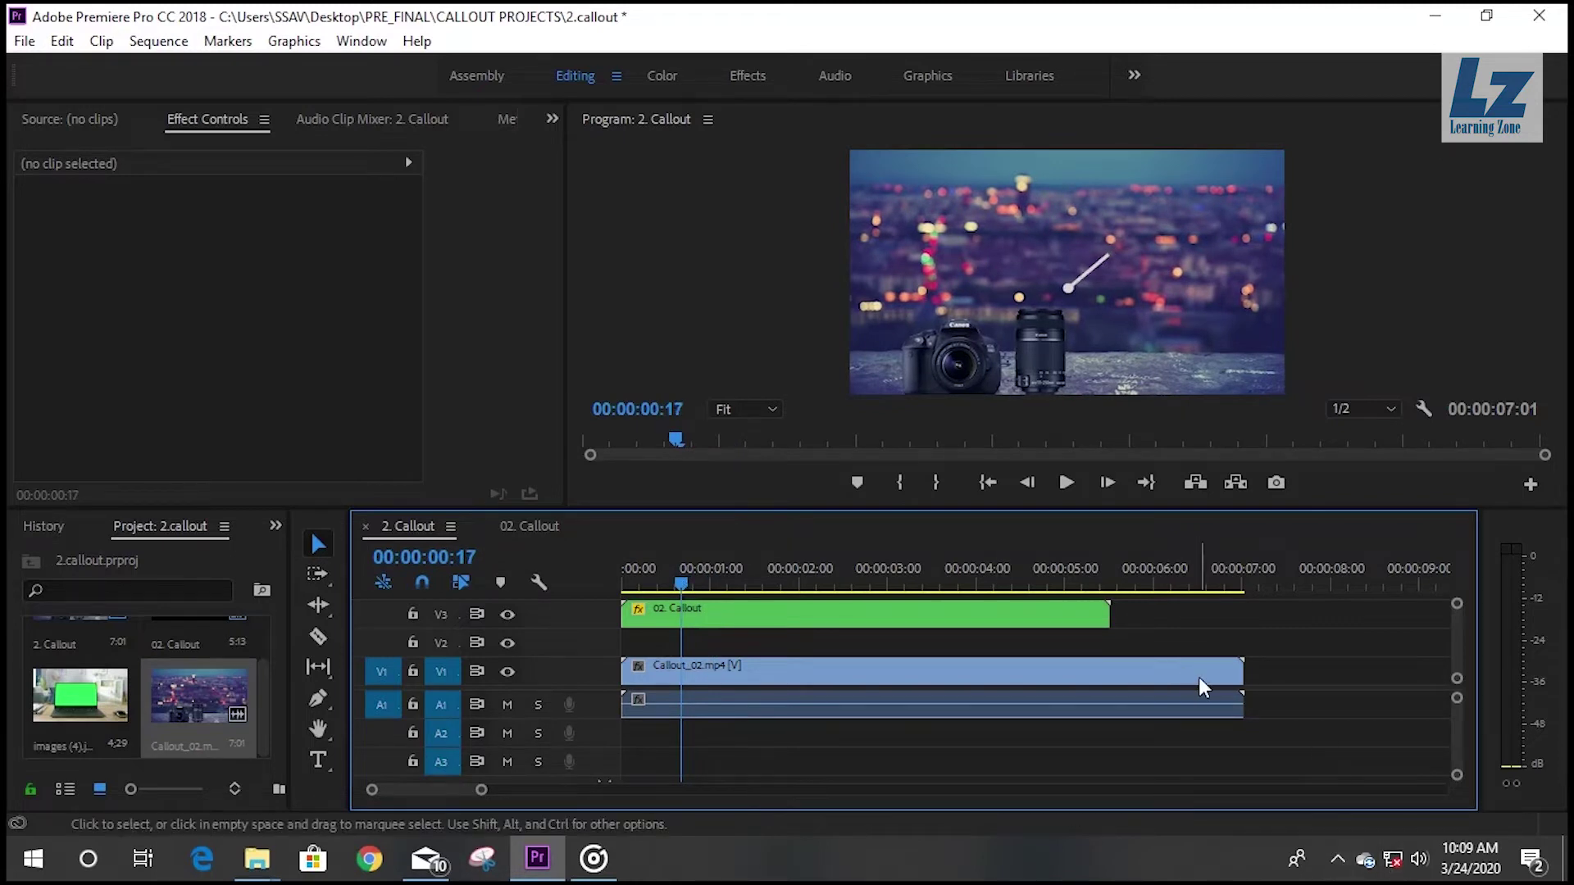
drag(1226, 681, 677, 703)
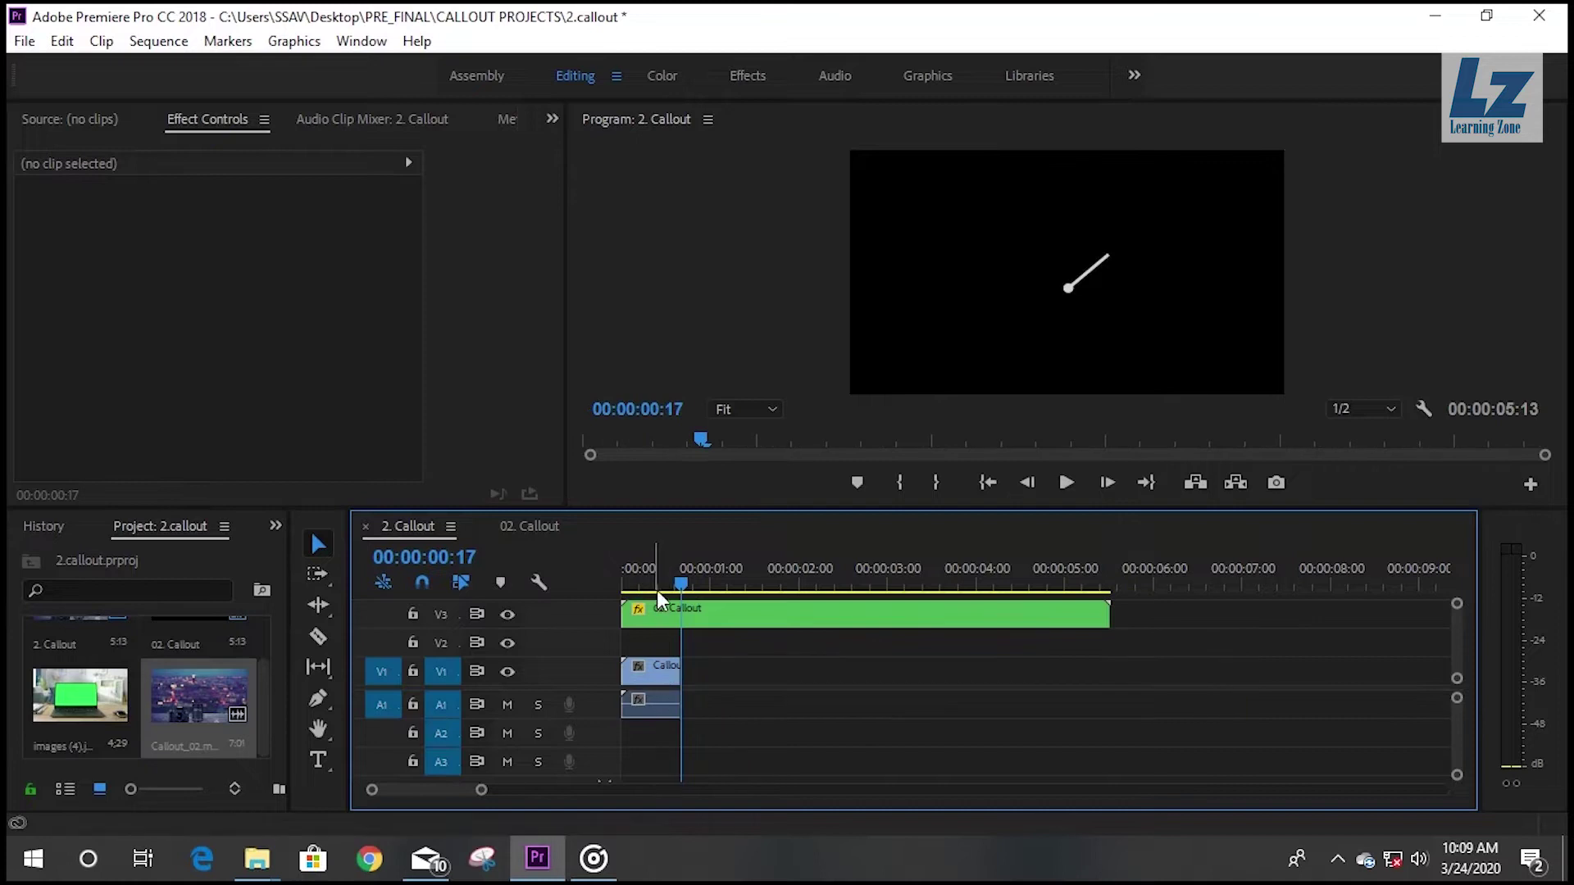
Step: Insert a frame hold segment in the footage clip at 00:00:00:15
key(Left)
key(Left)
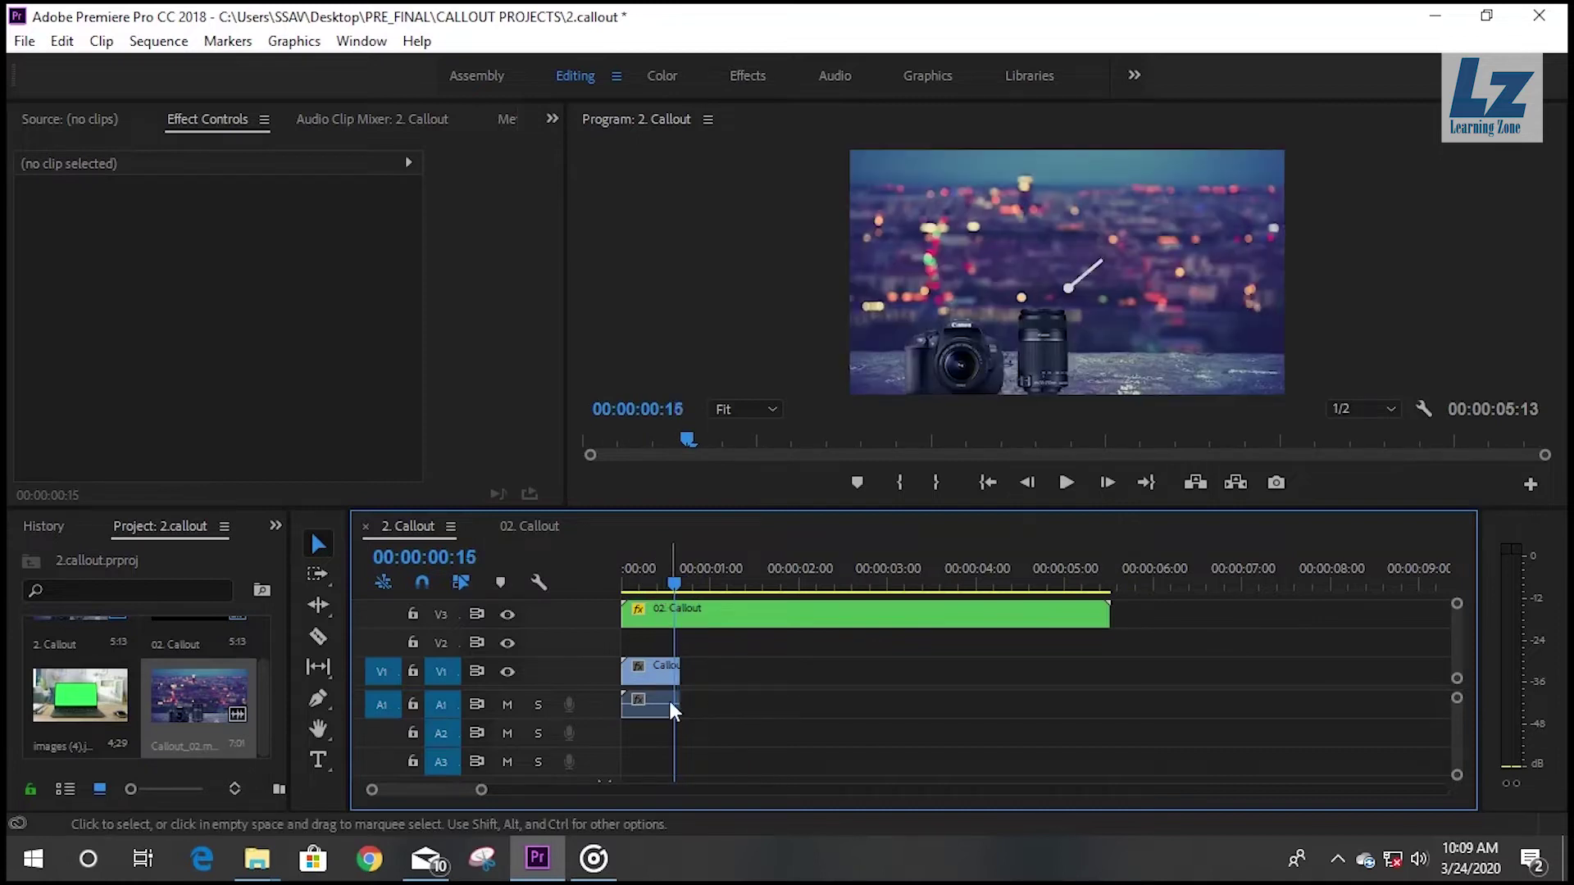
right_click(672, 669)
click(672, 680)
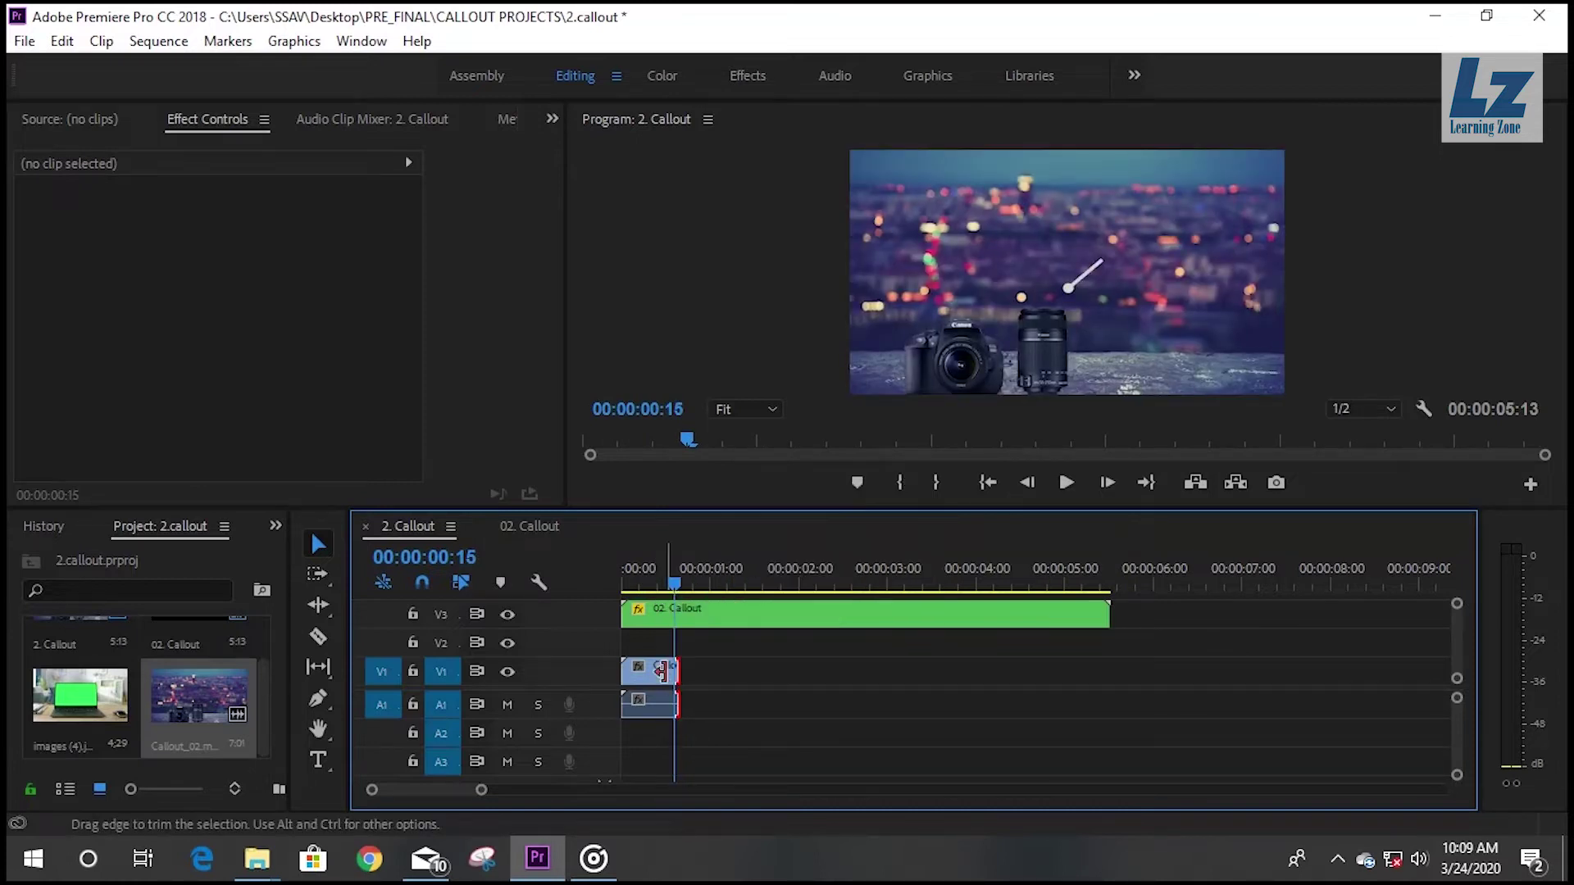
right_click(670, 674)
click(811, 791)
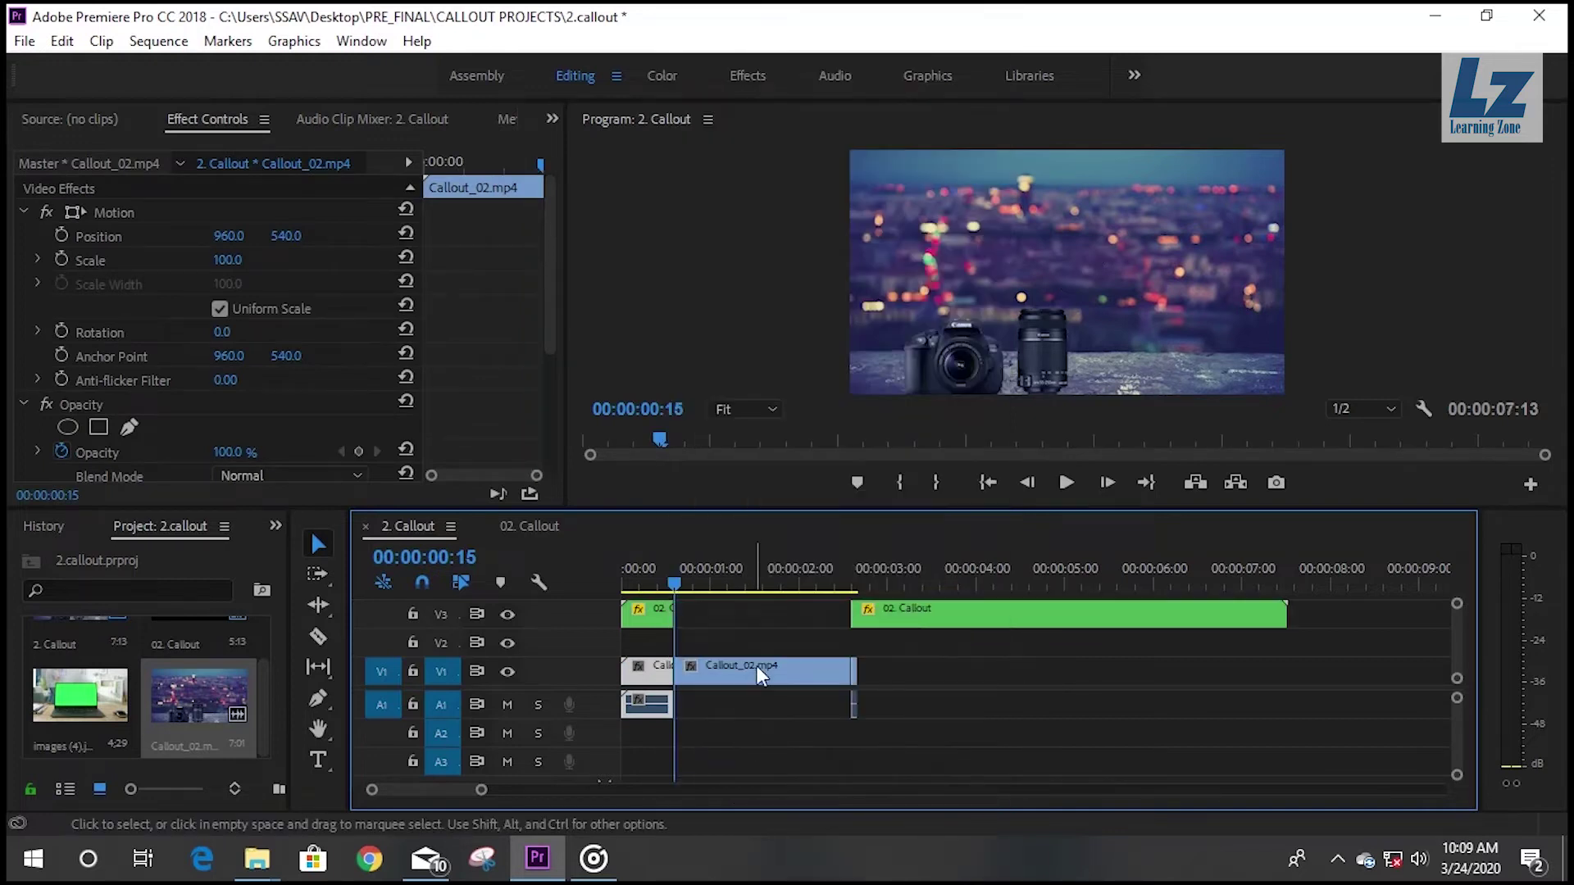
mouse_move(899, 672)
mouse_down()
mouse_move(860, 717)
mouse_move(871, 710)
mouse_up()
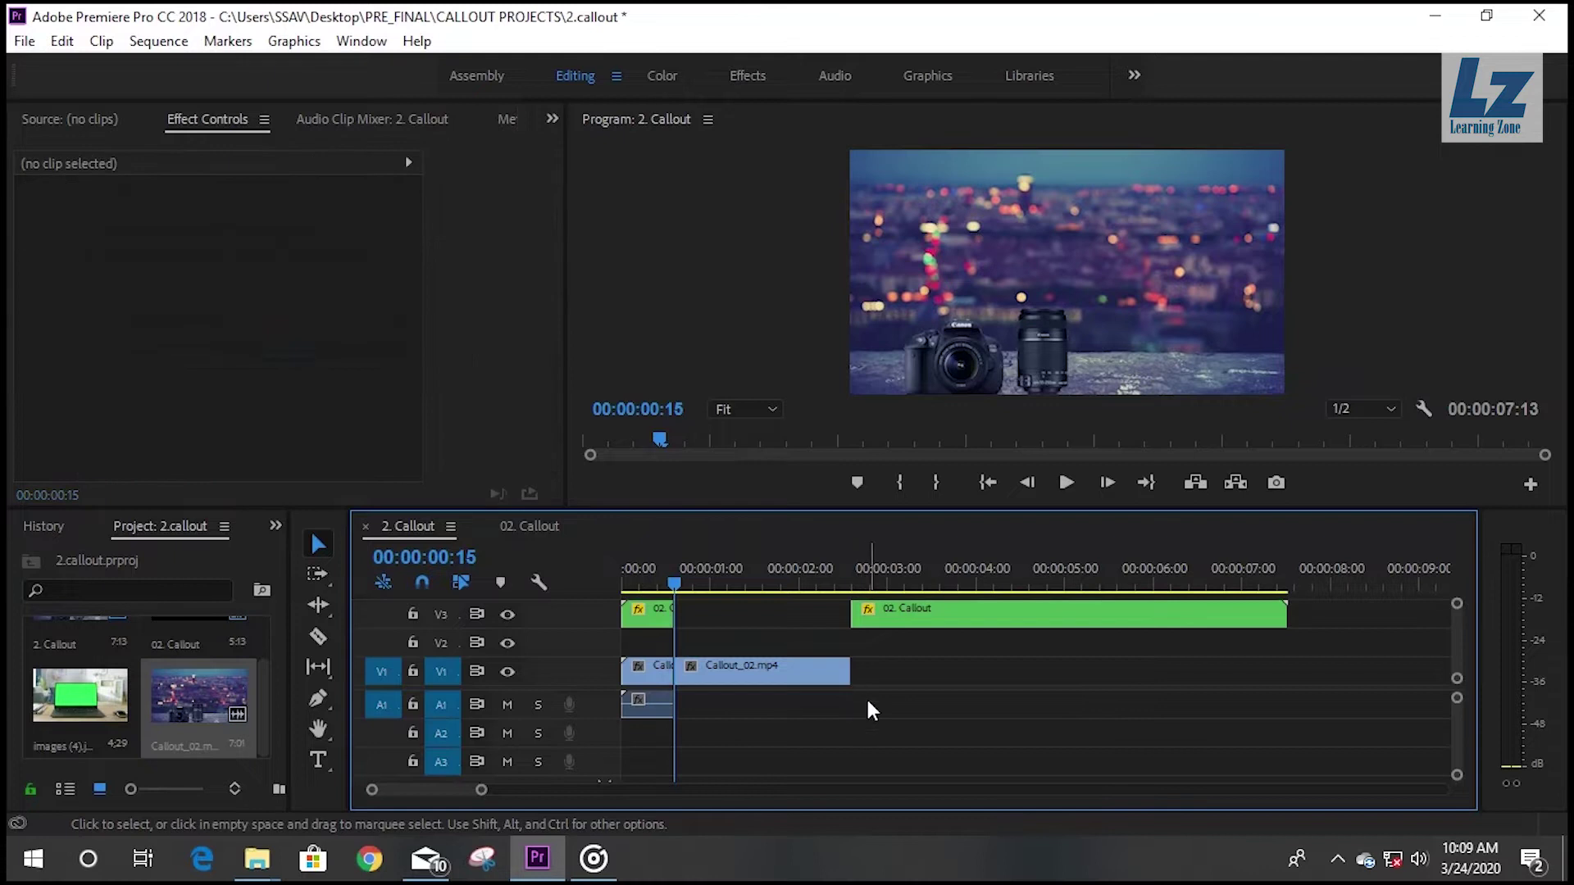
click(908, 611)
Step: Delete the extra 02. Callout piece and extend 02. Callout to 5:13
key(Delete)
drag(680, 608, 1295, 660)
mouse_move(684, 586)
mouse_down()
mouse_move(594, 621)
mouse_move(794, 616)
mouse_up()
Step: Set the 02. Callout Position to 1657, 498 so the line points at the lens
click(793, 617)
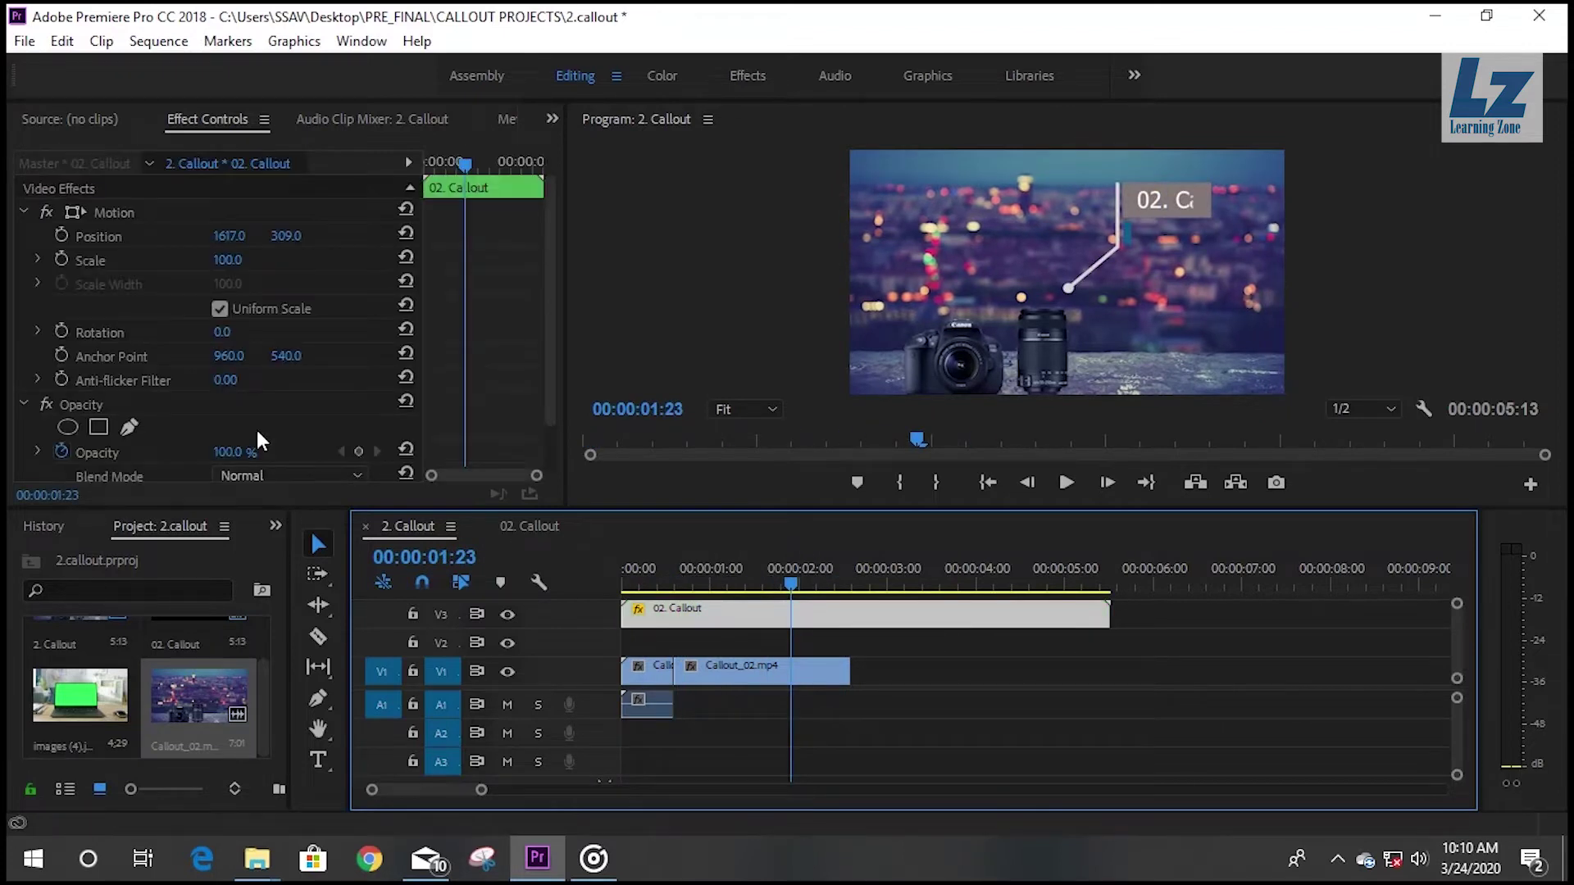
drag(282, 237, 374, 234)
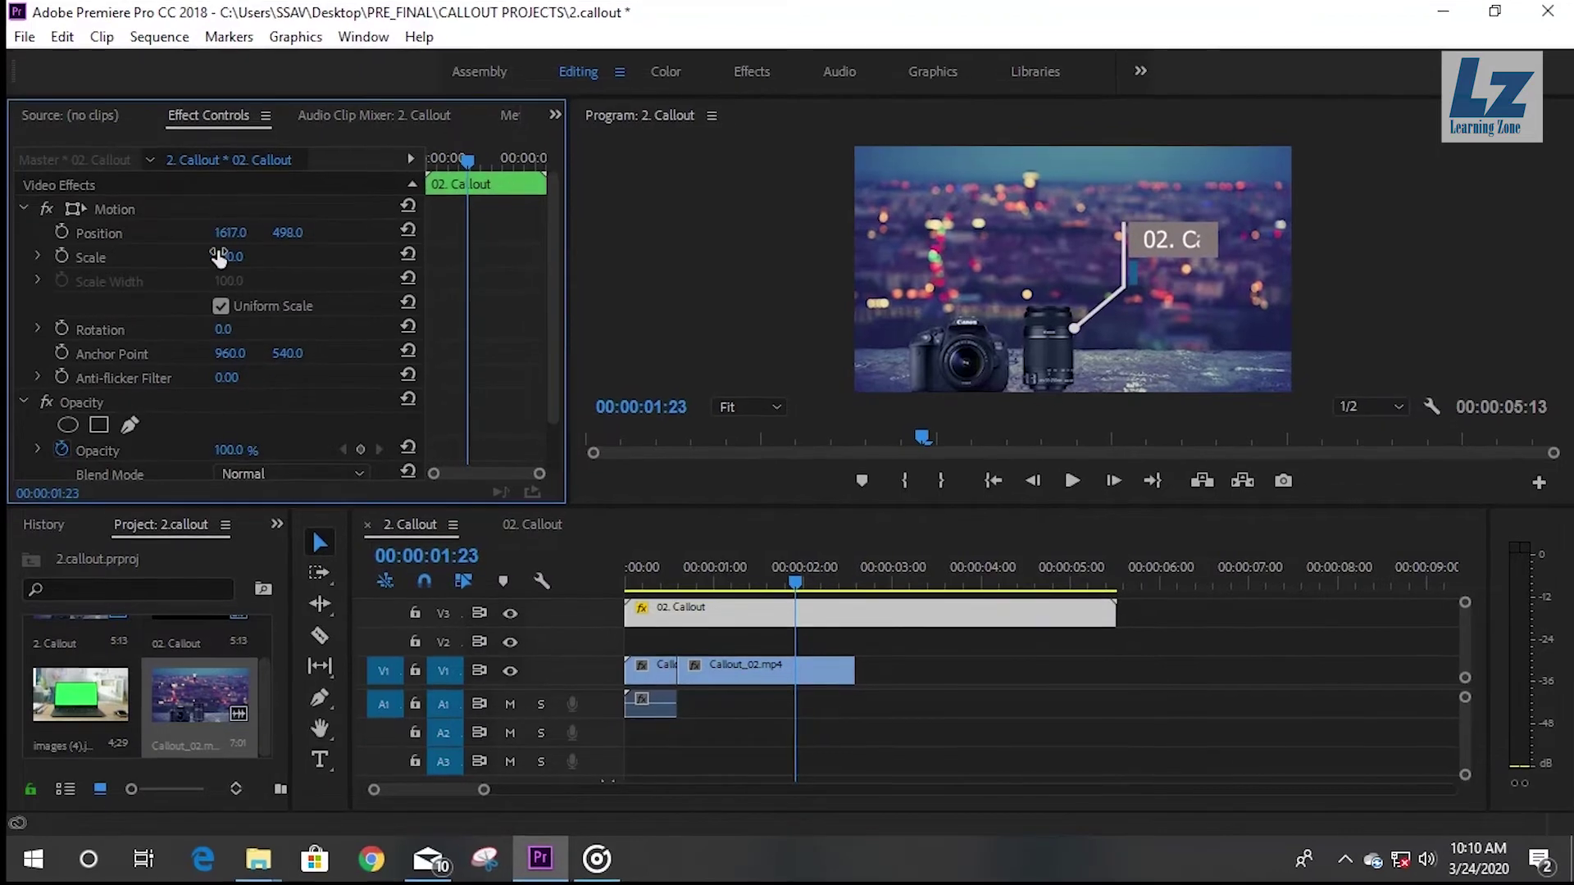
drag(229, 236, 289, 235)
Step: Lengthen the Callout_02 footage clip to about 4.5 seconds
mouse_move(713, 572)
mouse_down()
mouse_move(724, 595)
mouse_move(911, 595)
mouse_move(875, 587)
mouse_up()
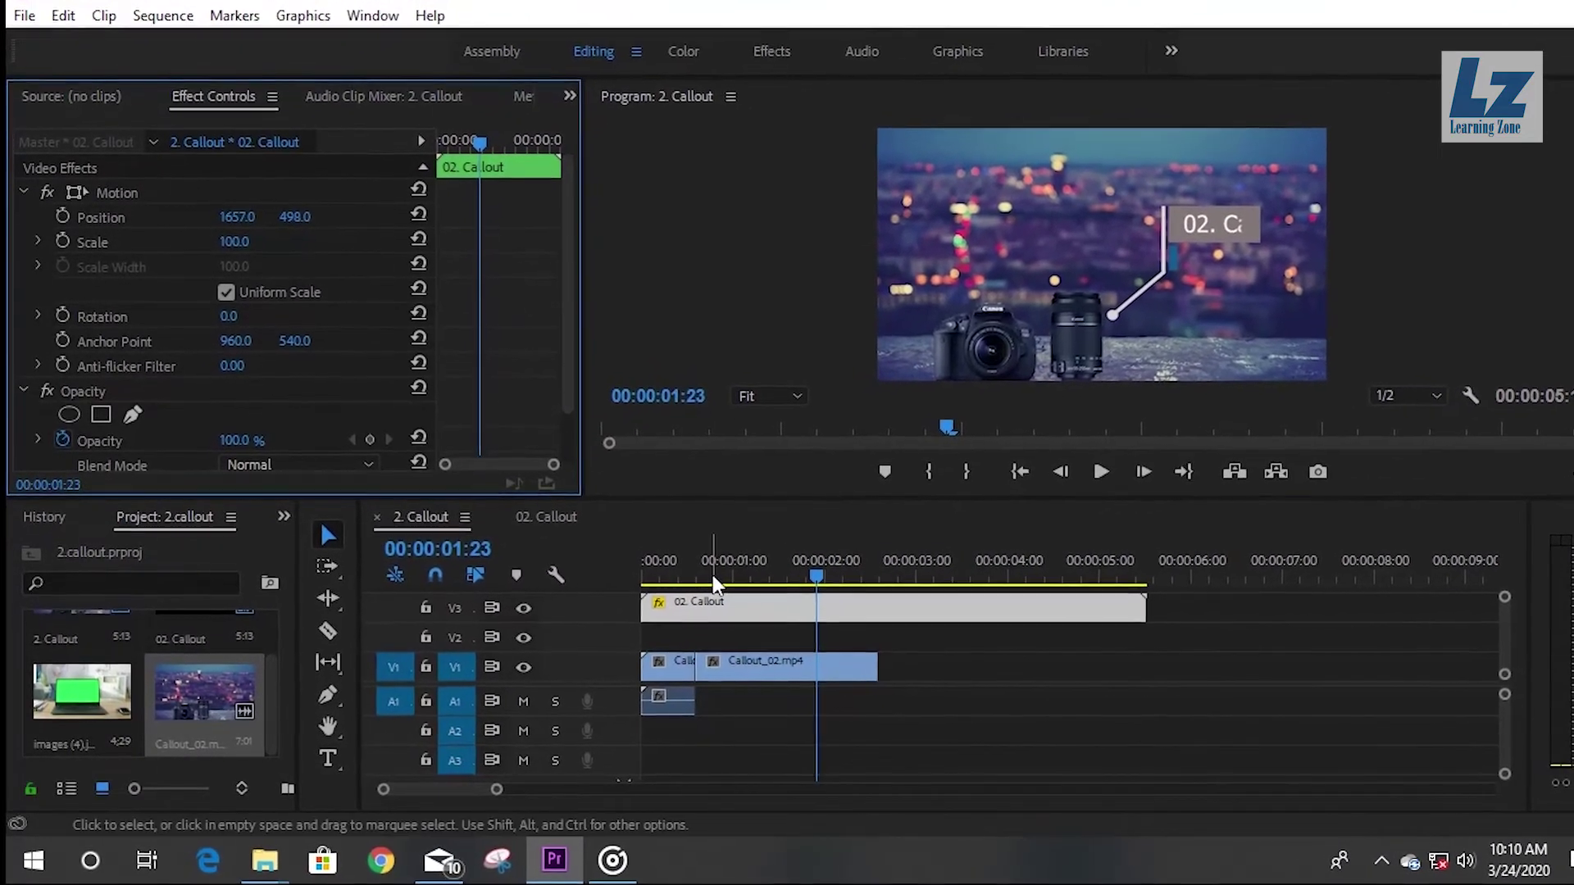
drag(937, 655, 1118, 656)
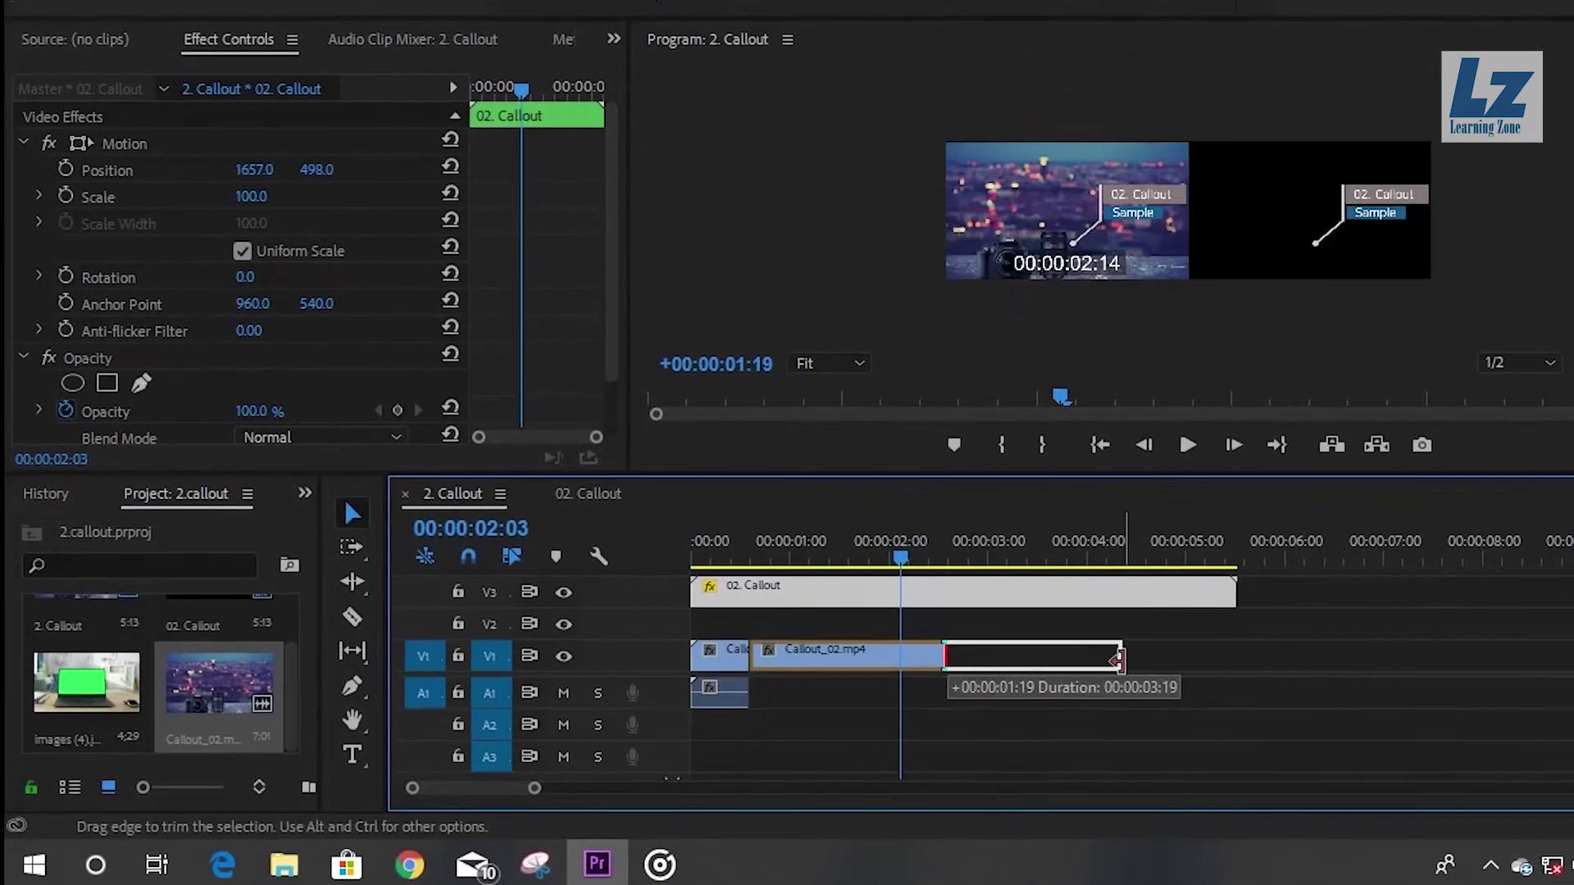
drag(897, 560, 980, 560)
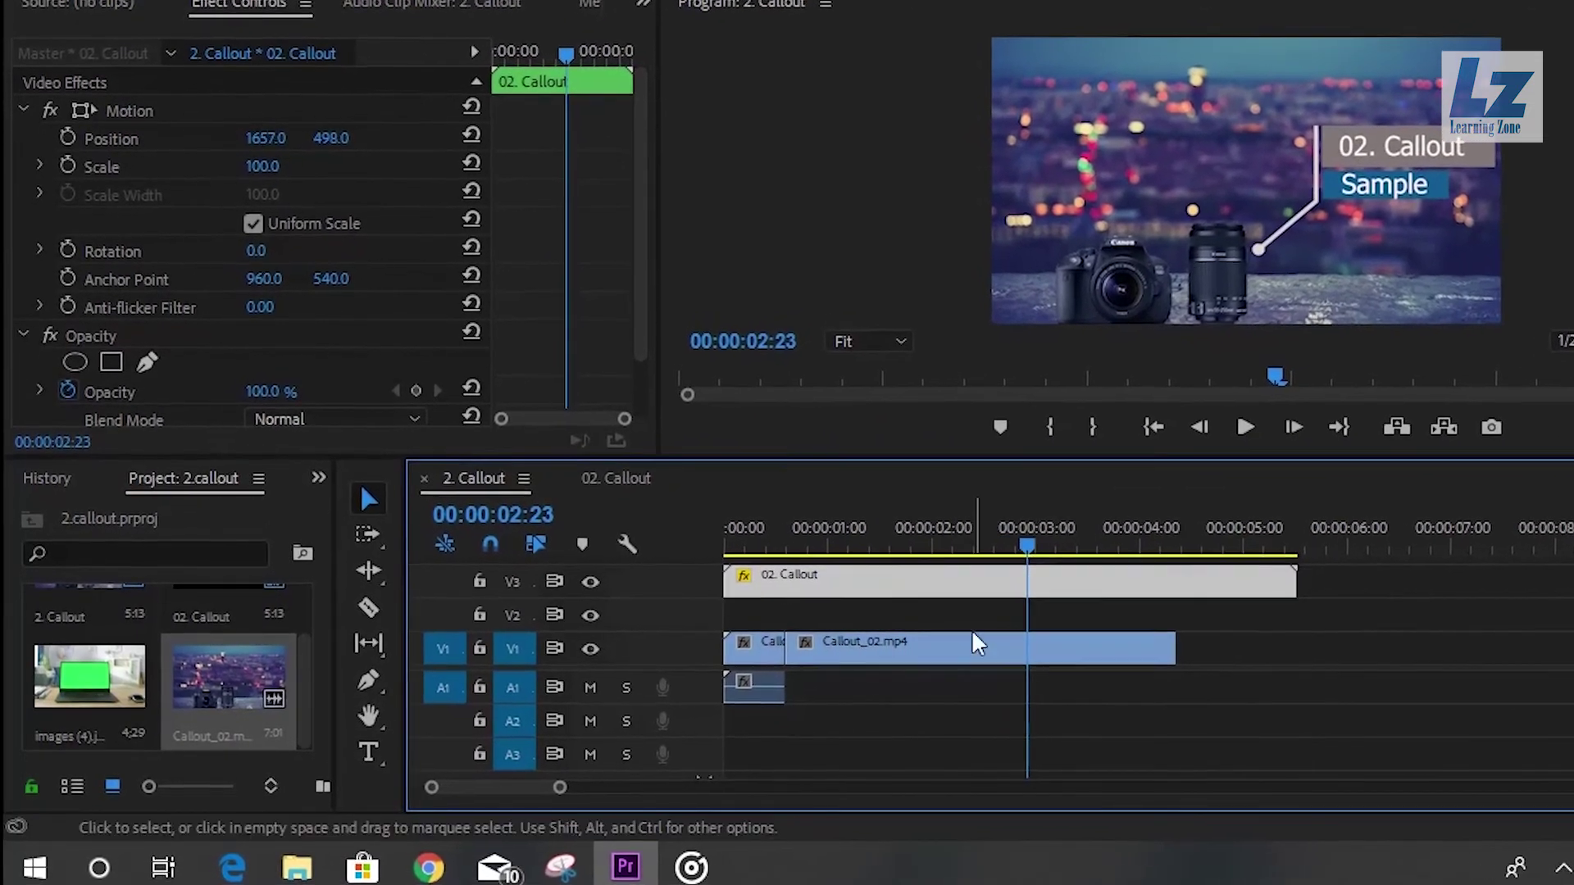
Step: Inside the 02. Callout nest, set the 1.BG_TEXT fill colour to red A1401E
double_click(963, 583)
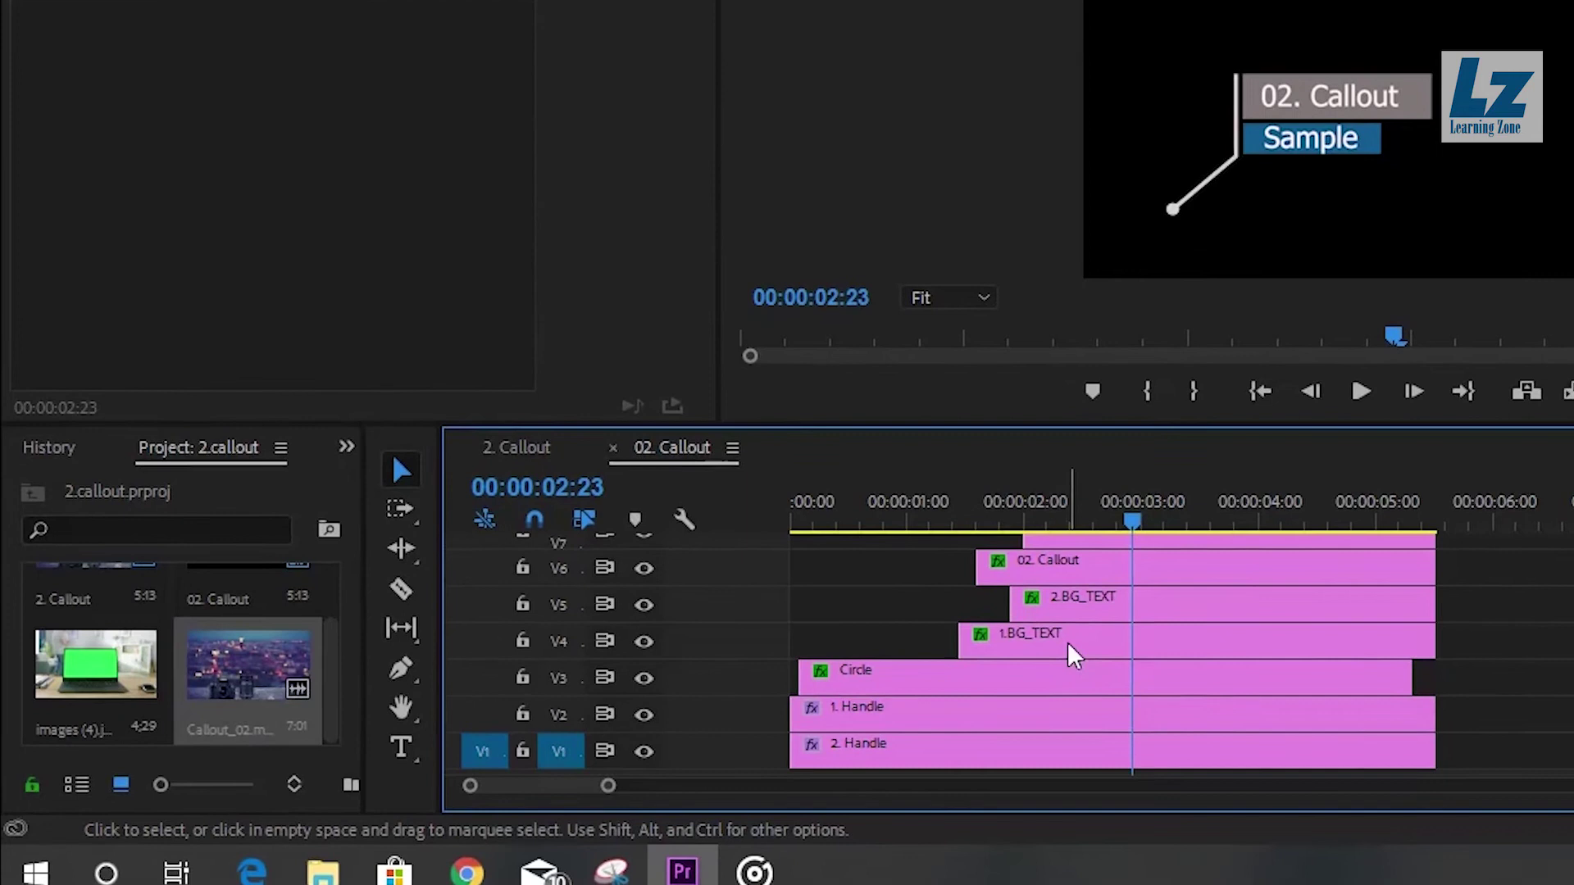
click(1069, 643)
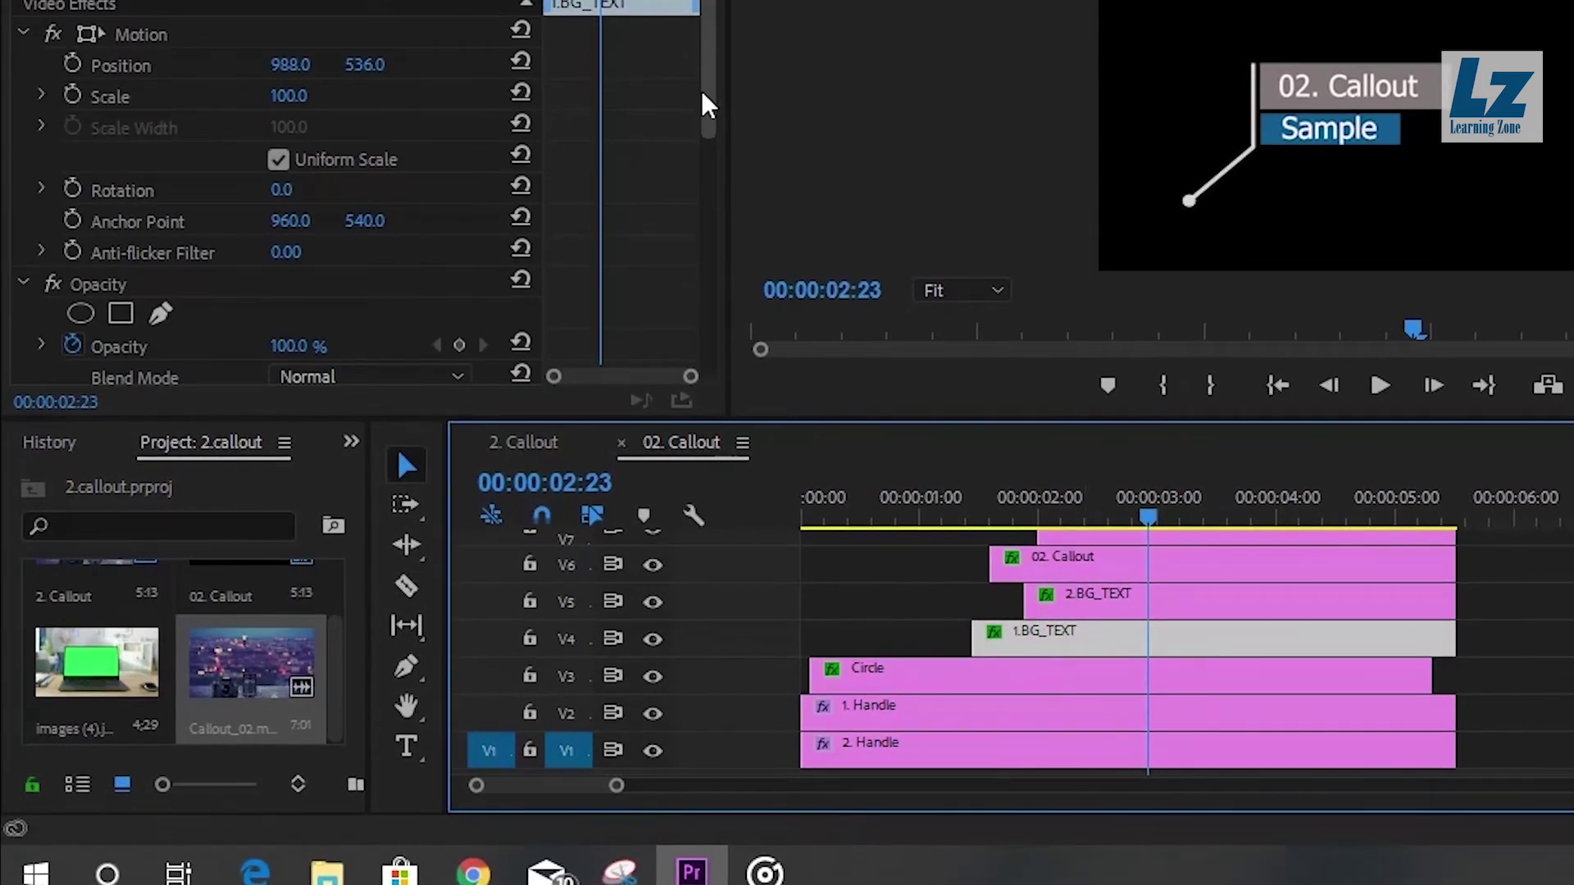
drag(703, 87, 695, 246)
click(137, 201)
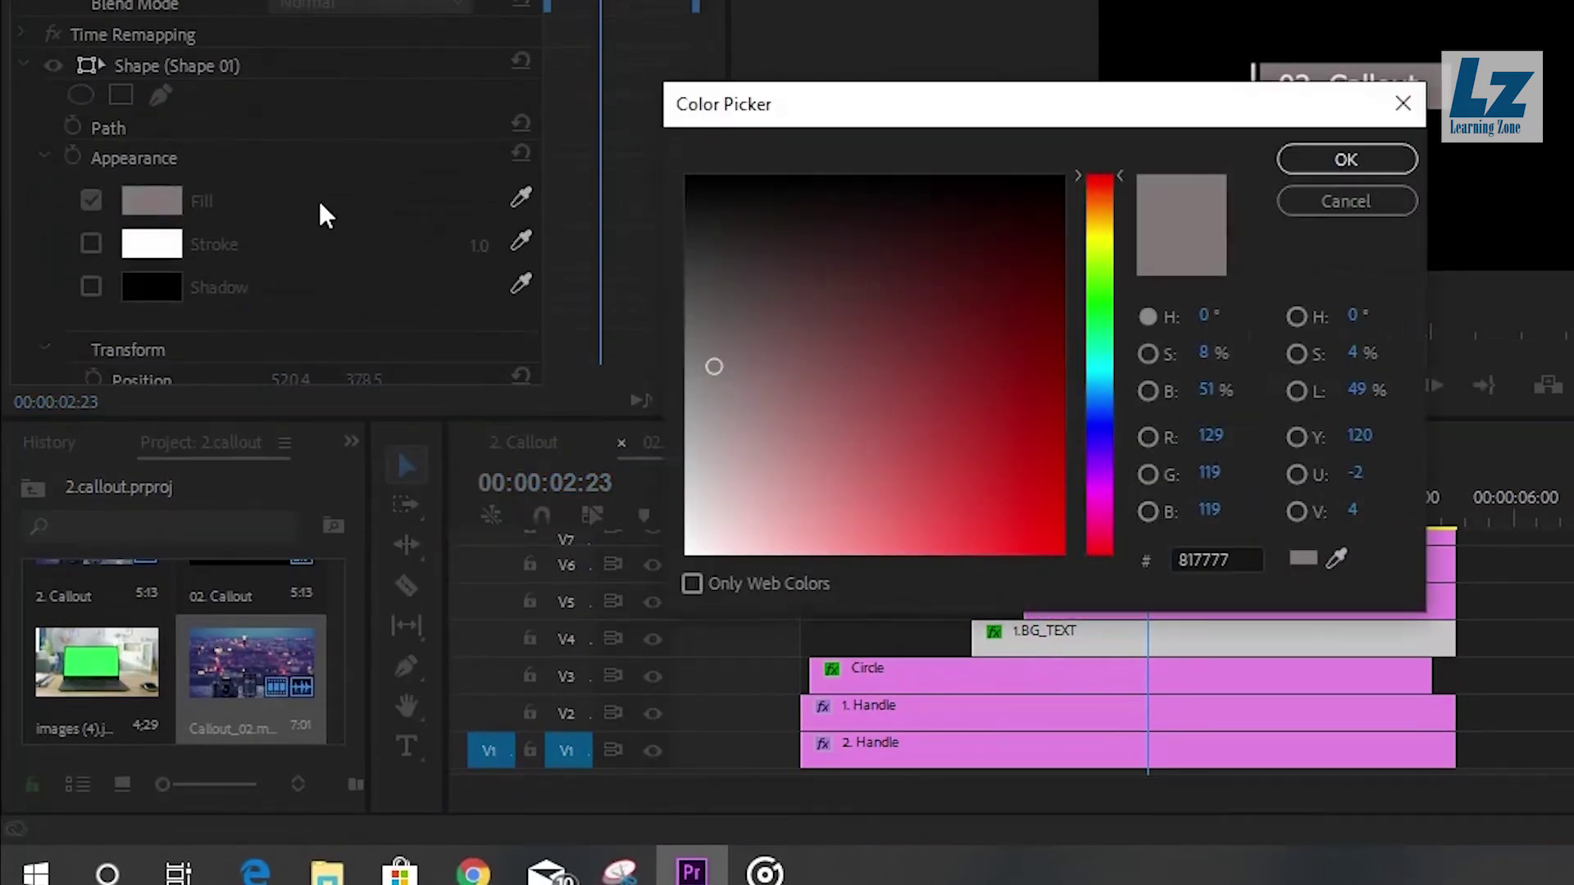
drag(963, 296, 951, 308)
drag(1127, 182, 1131, 203)
drag(1019, 383, 993, 414)
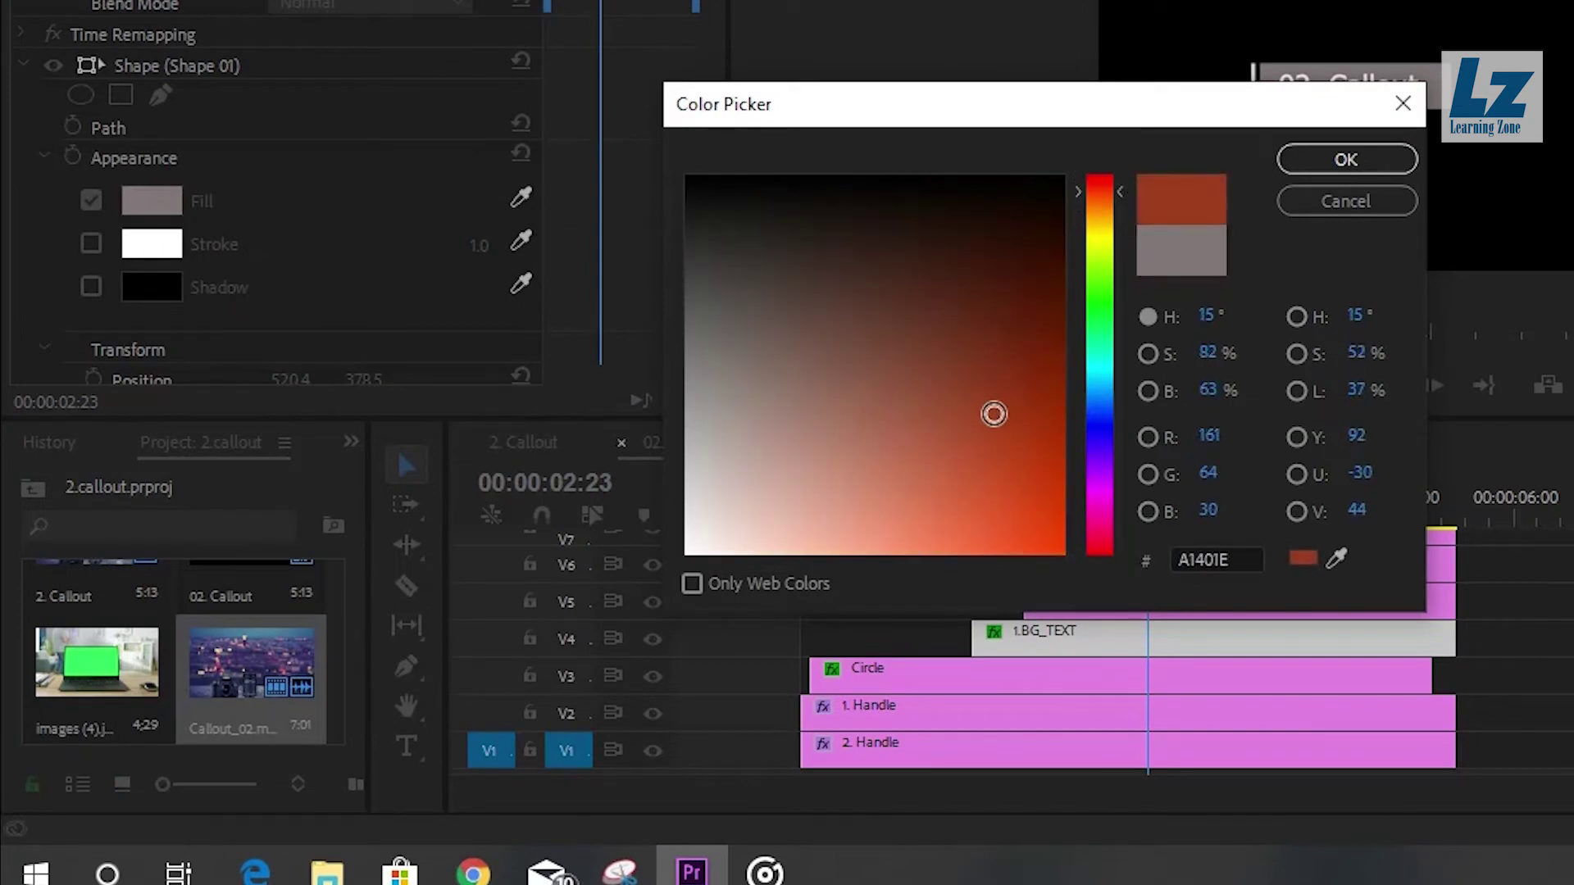
click(1345, 159)
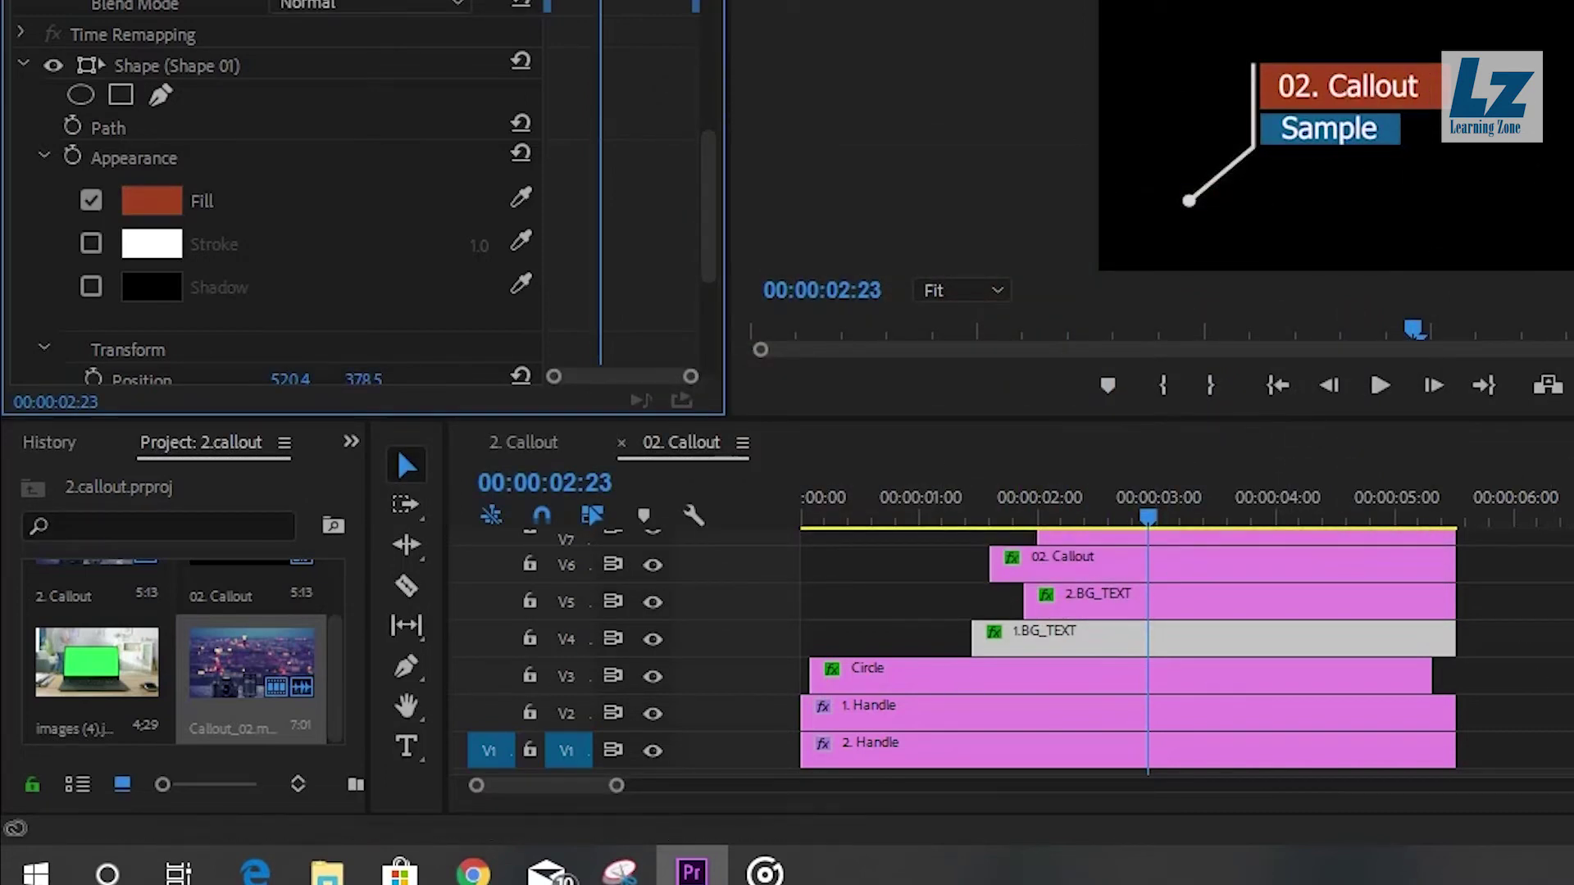
Step: Retype the red label's text as '18-55 Lens'
scroll(1020, 648, up, 2)
scroll(1021, 648, down, 2)
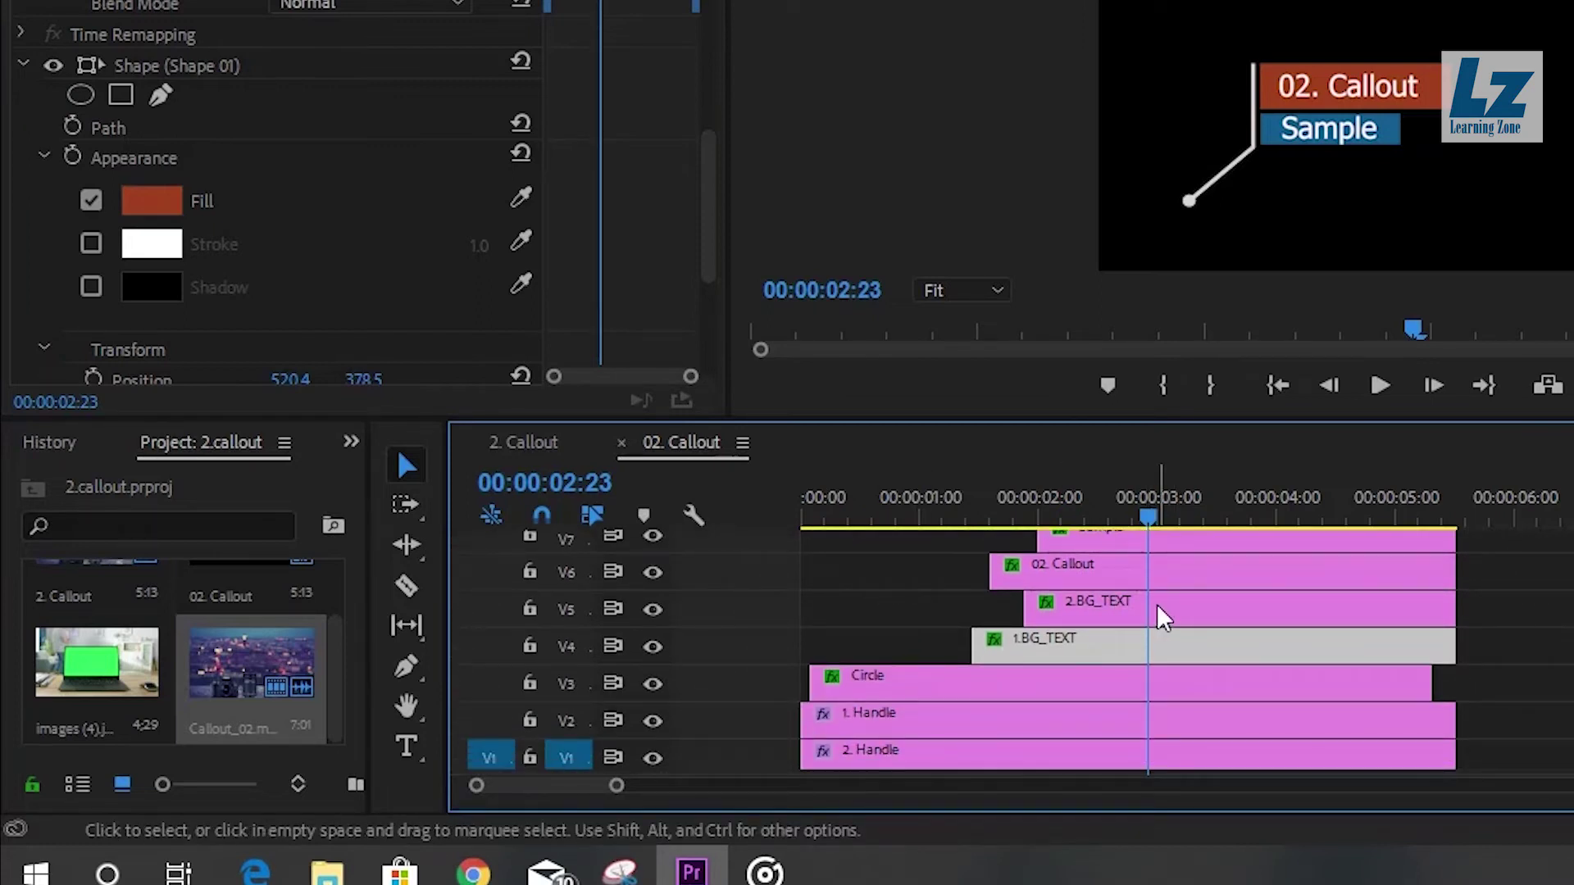
click(1164, 565)
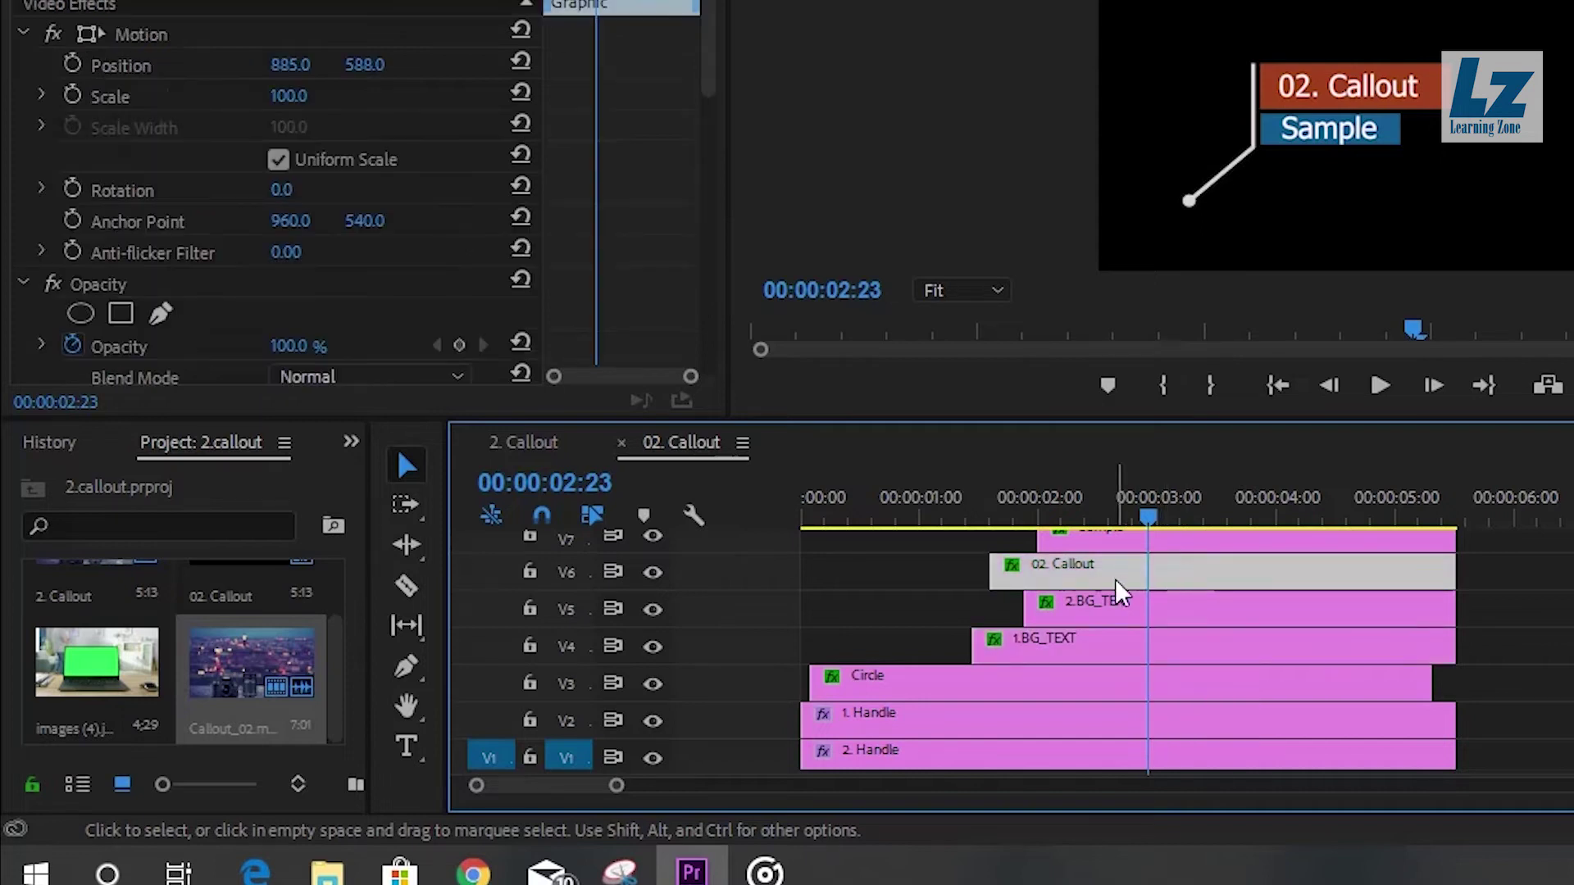
double_click(1343, 85)
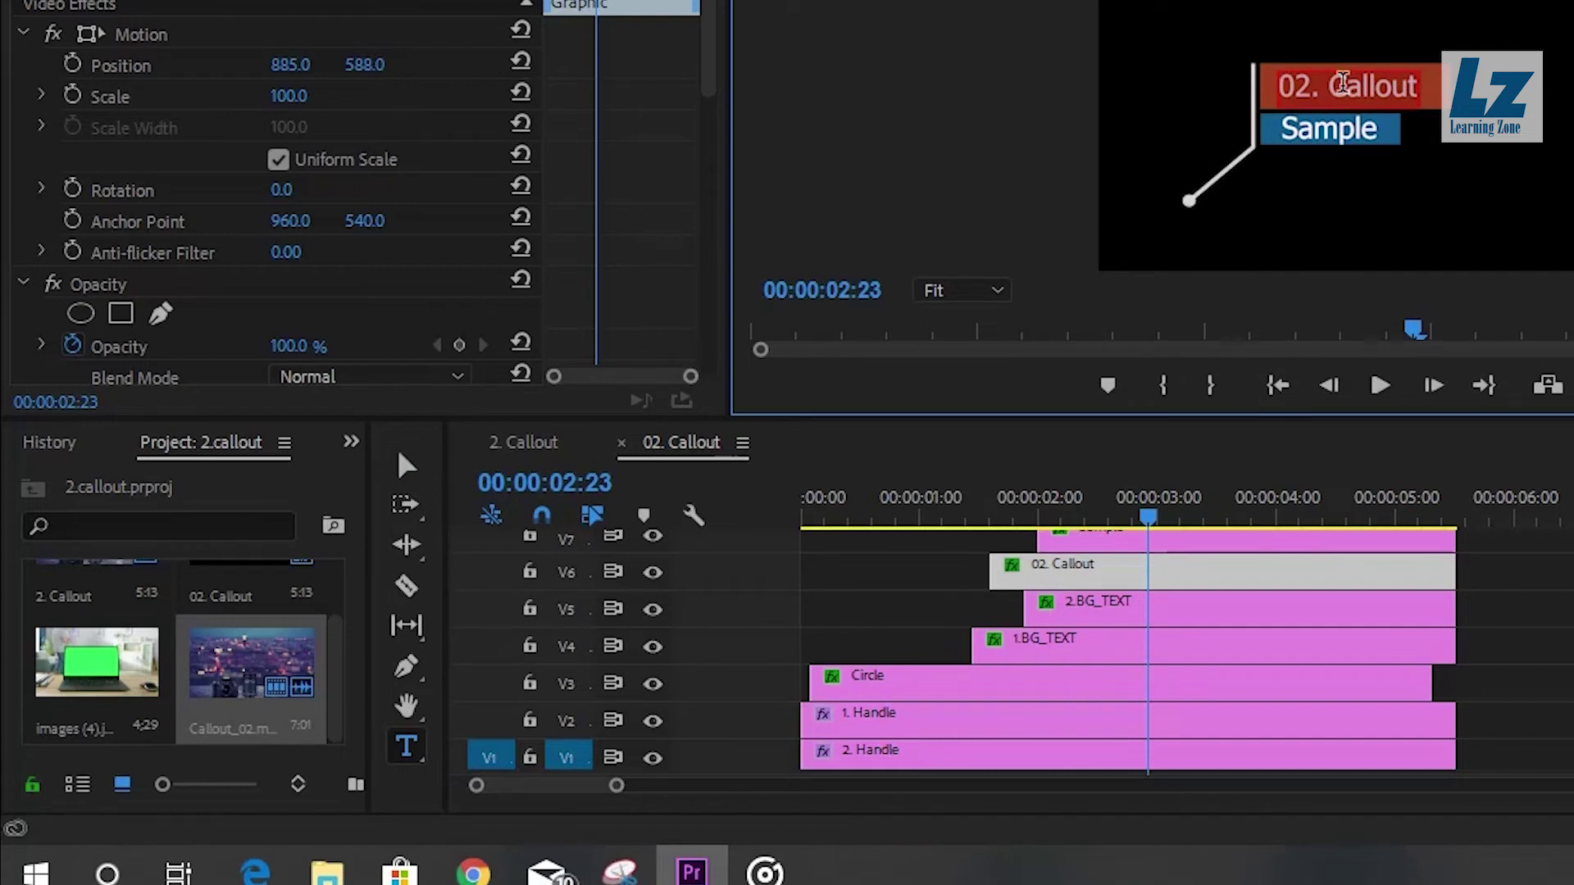
text(18-55 Lens)
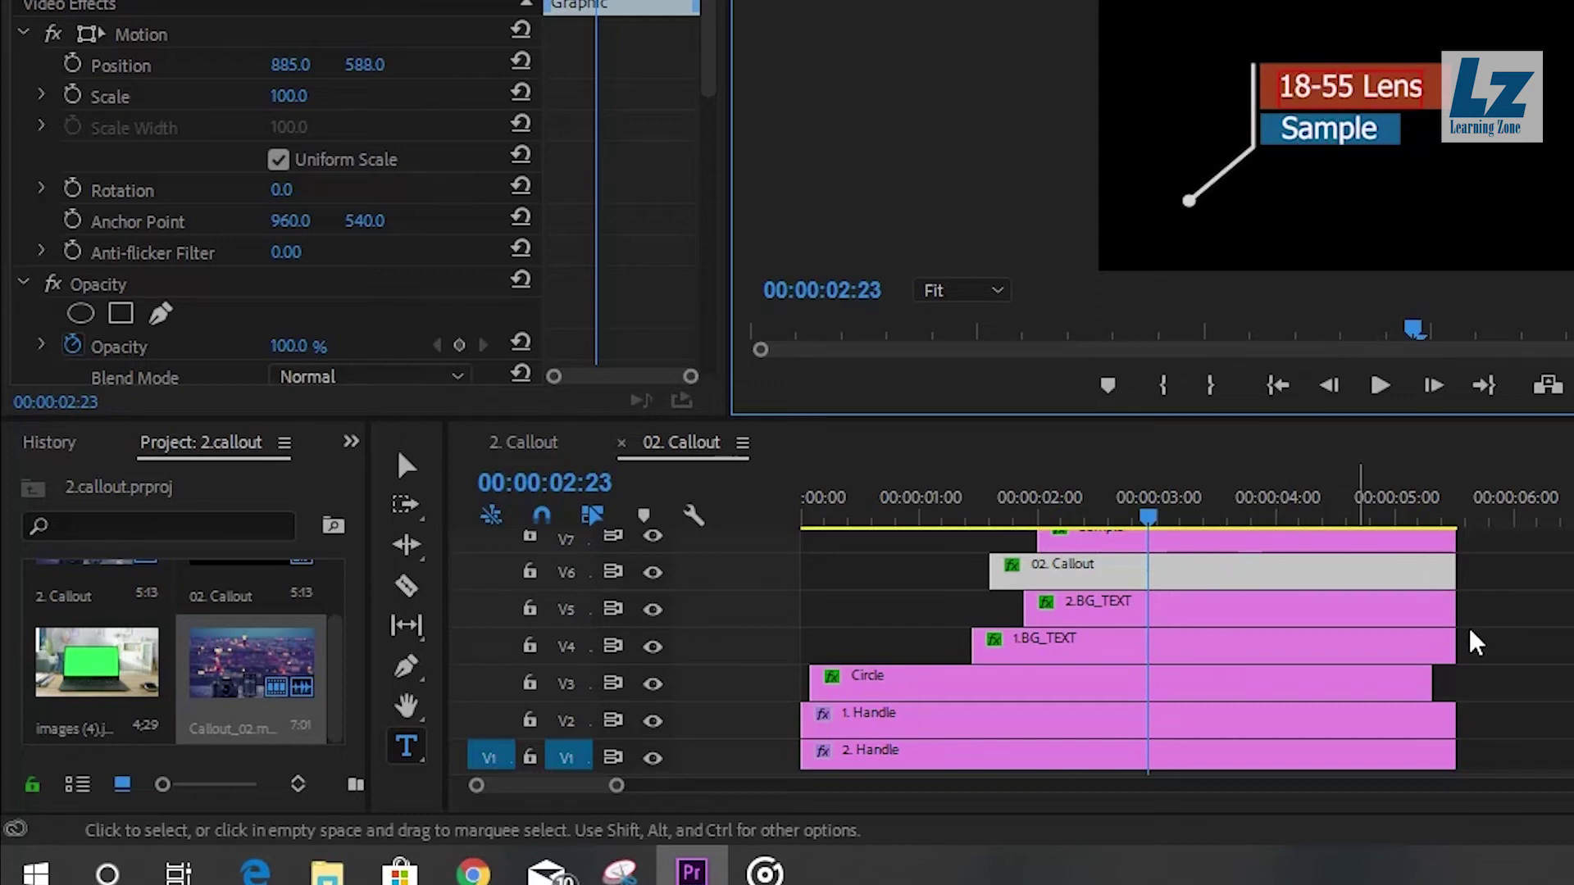
Step: Replace the blue label's 'Sample' text with 'Canon'
scroll(1309, 628, up, 3)
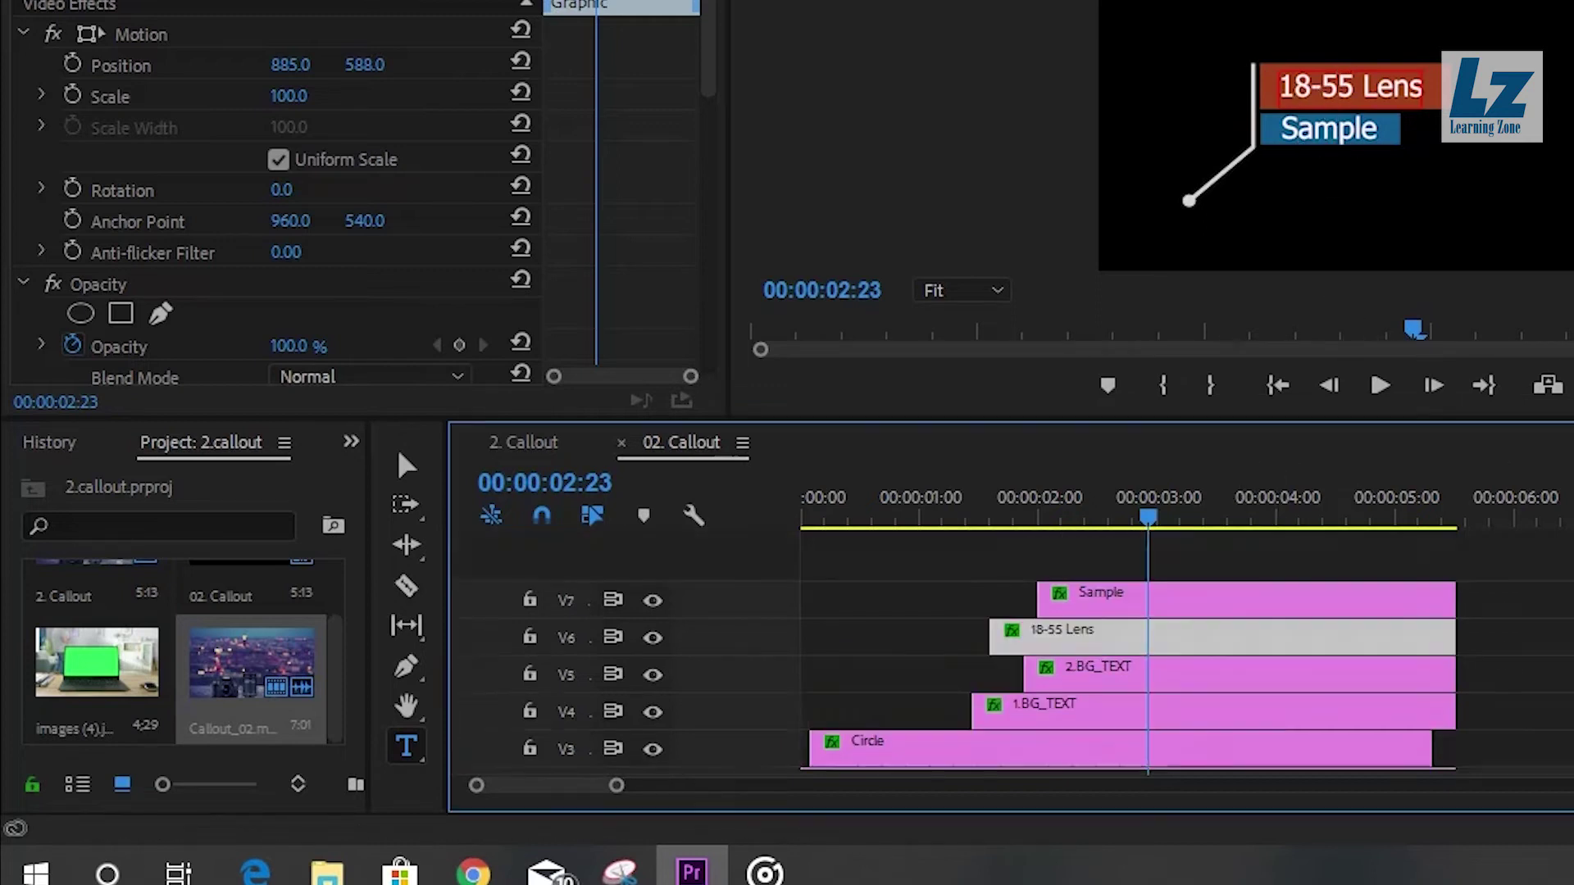
click(1309, 628)
click(1316, 123)
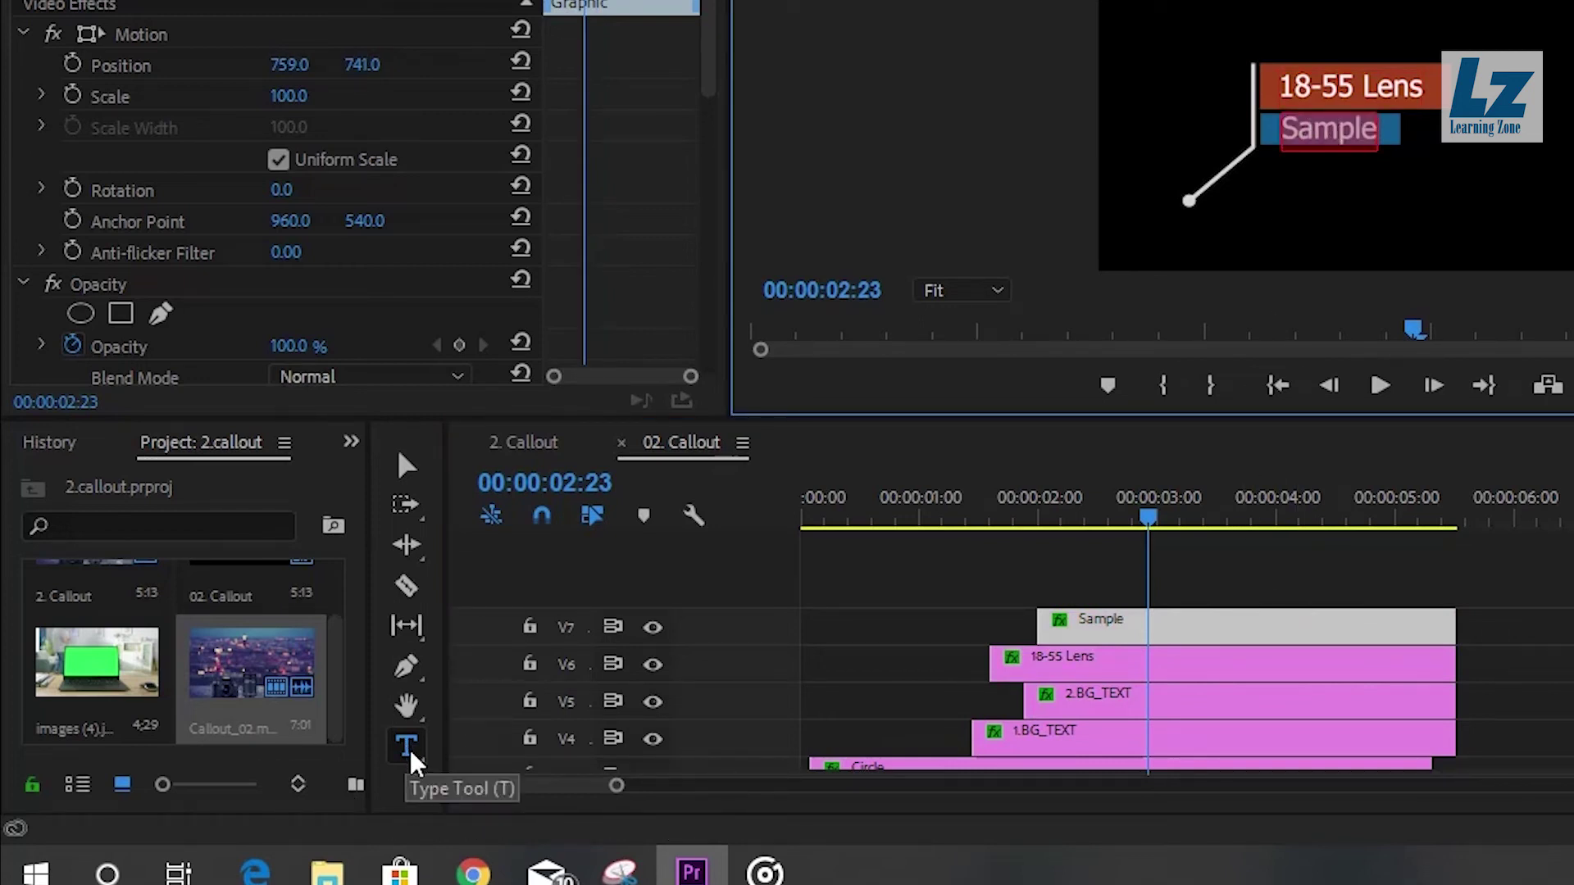
click(407, 466)
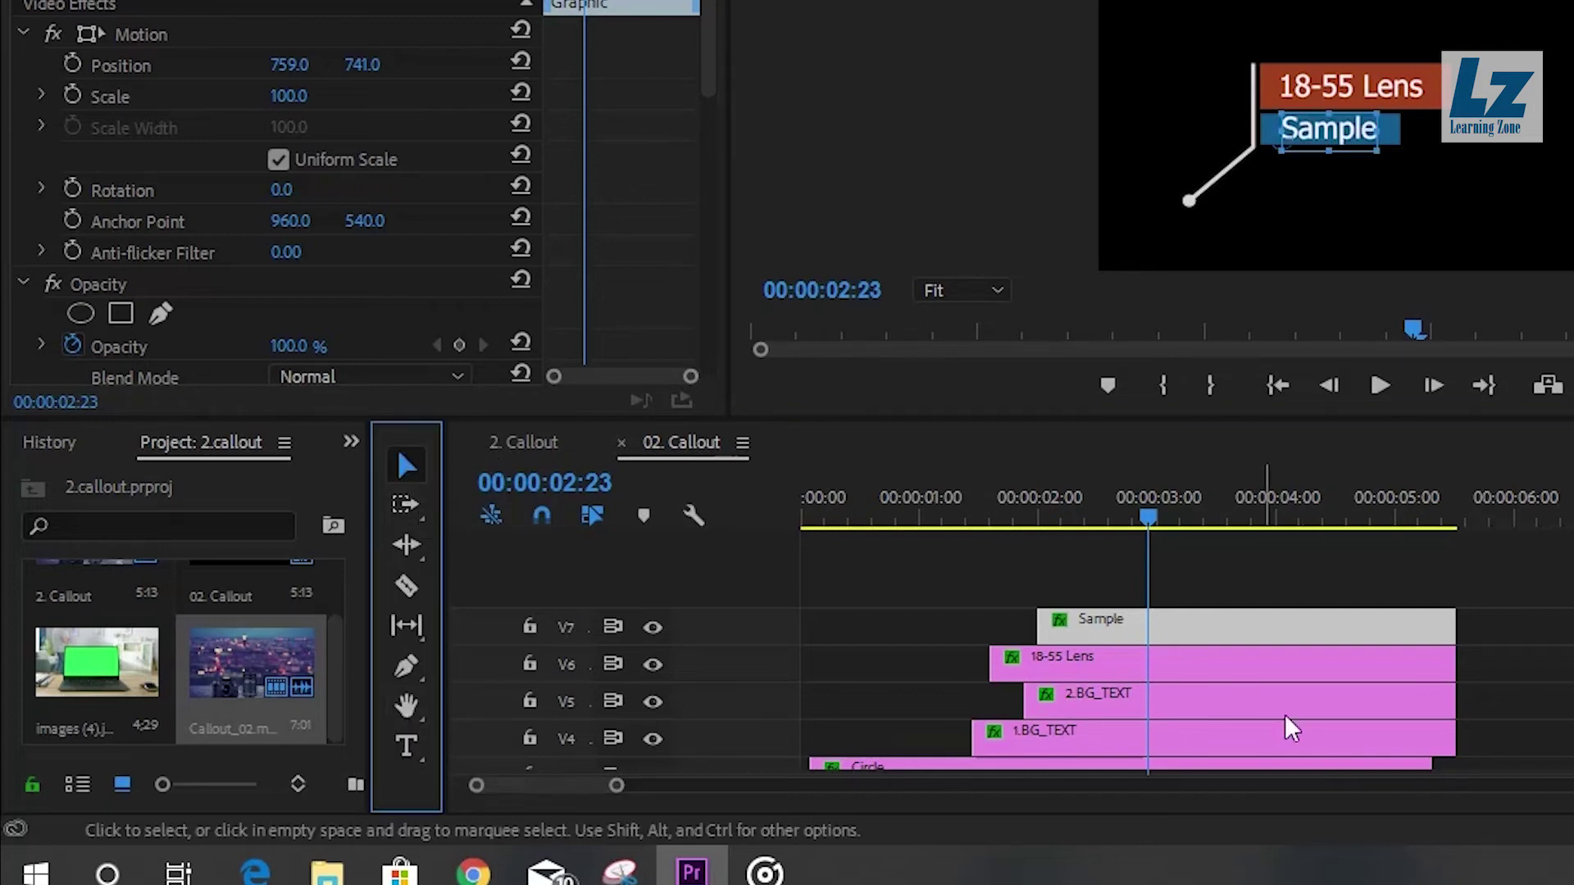
double_click(1344, 133)
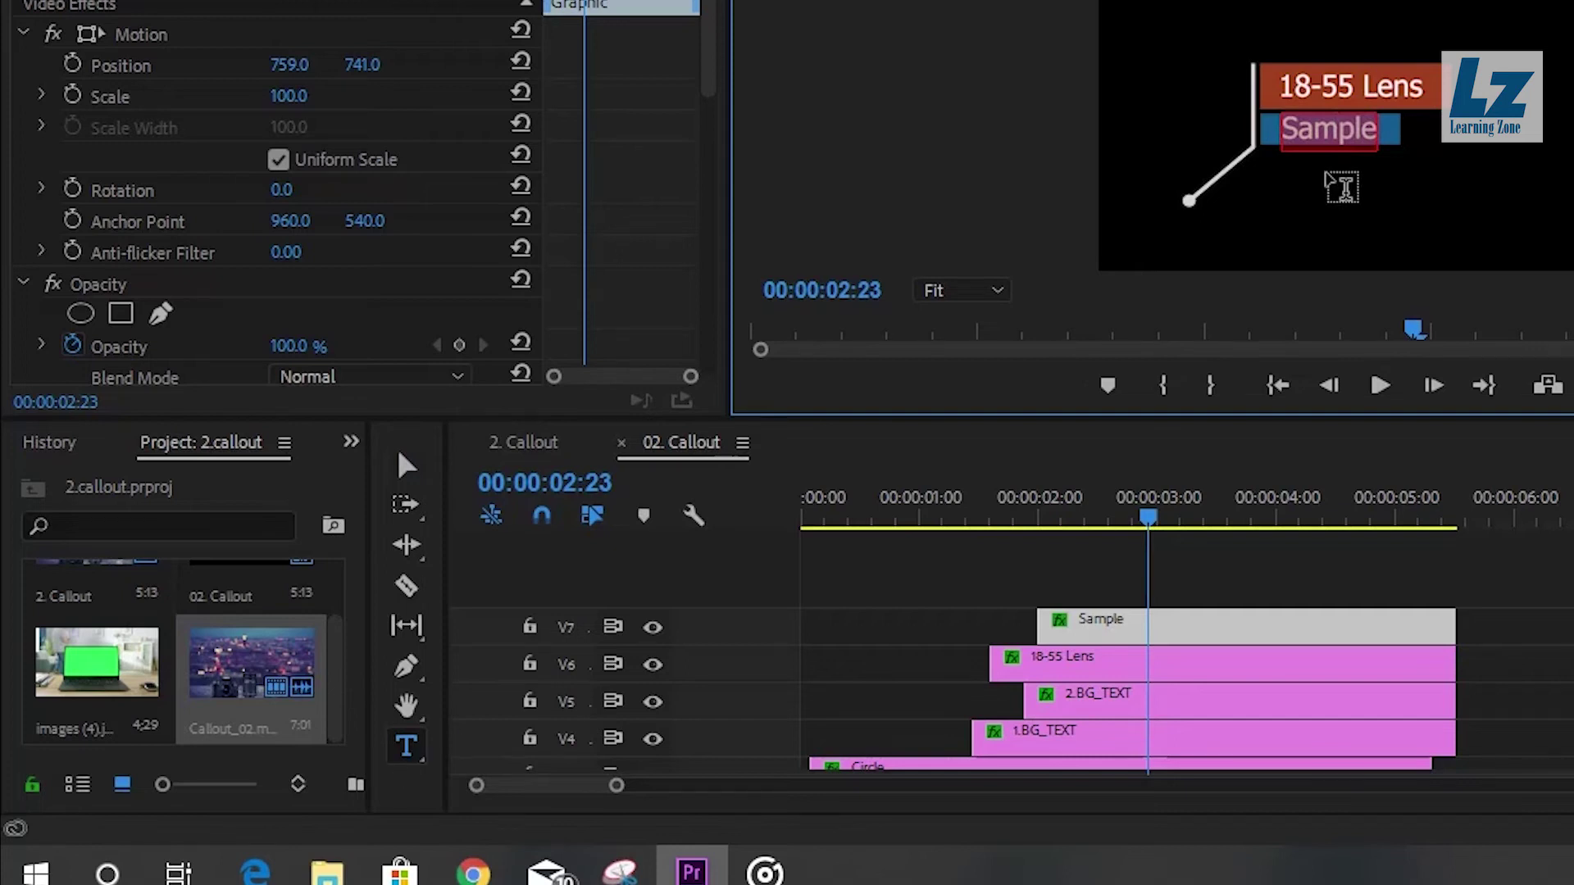
text(Ca)
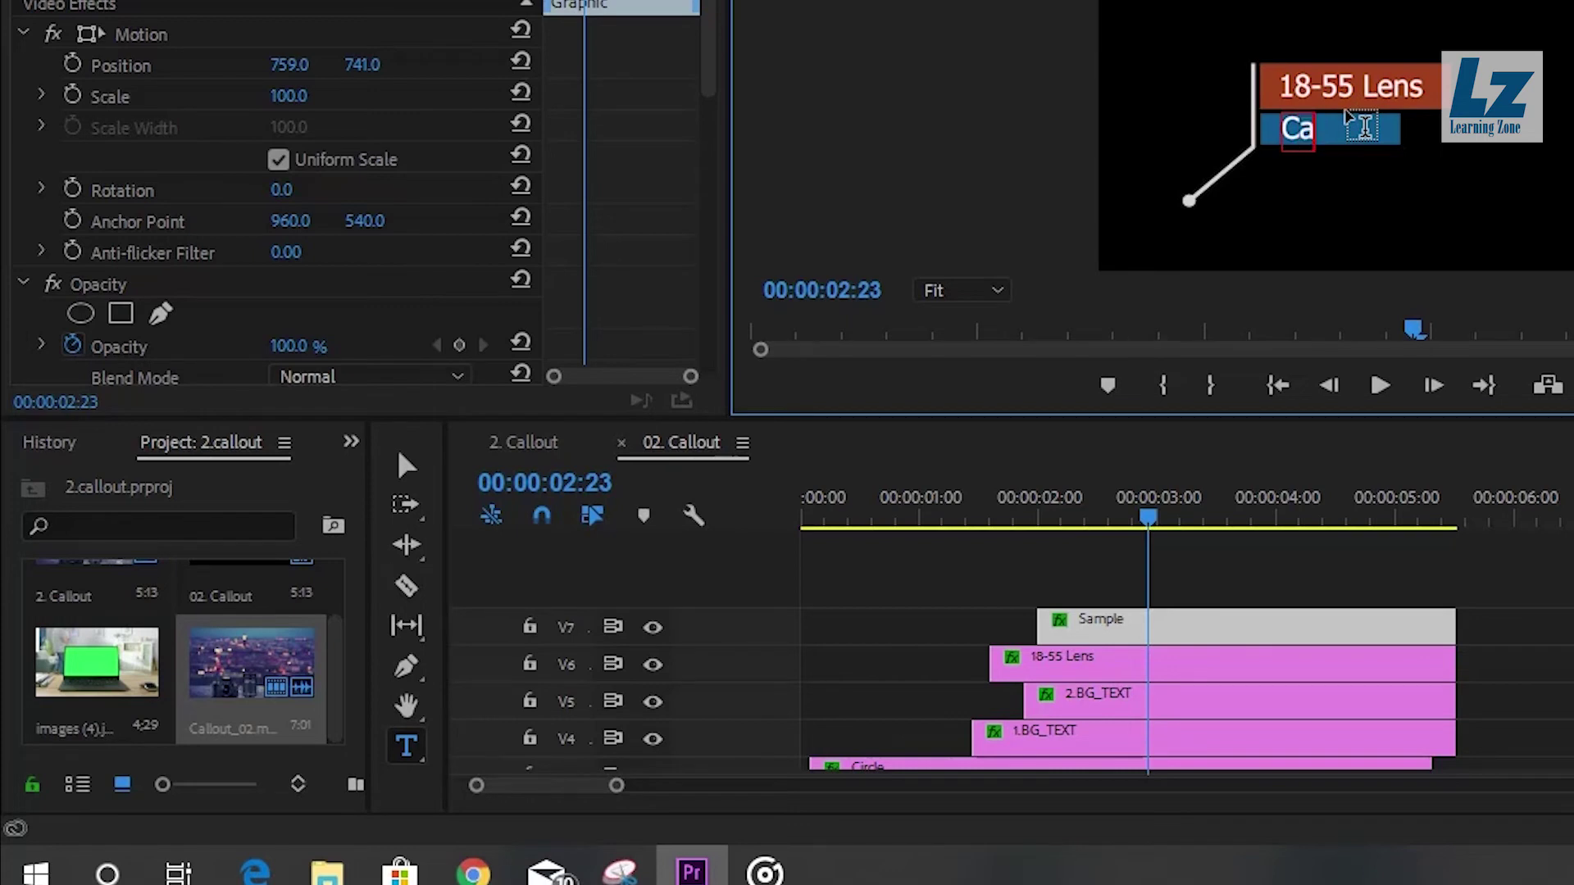
key(BackSpace)
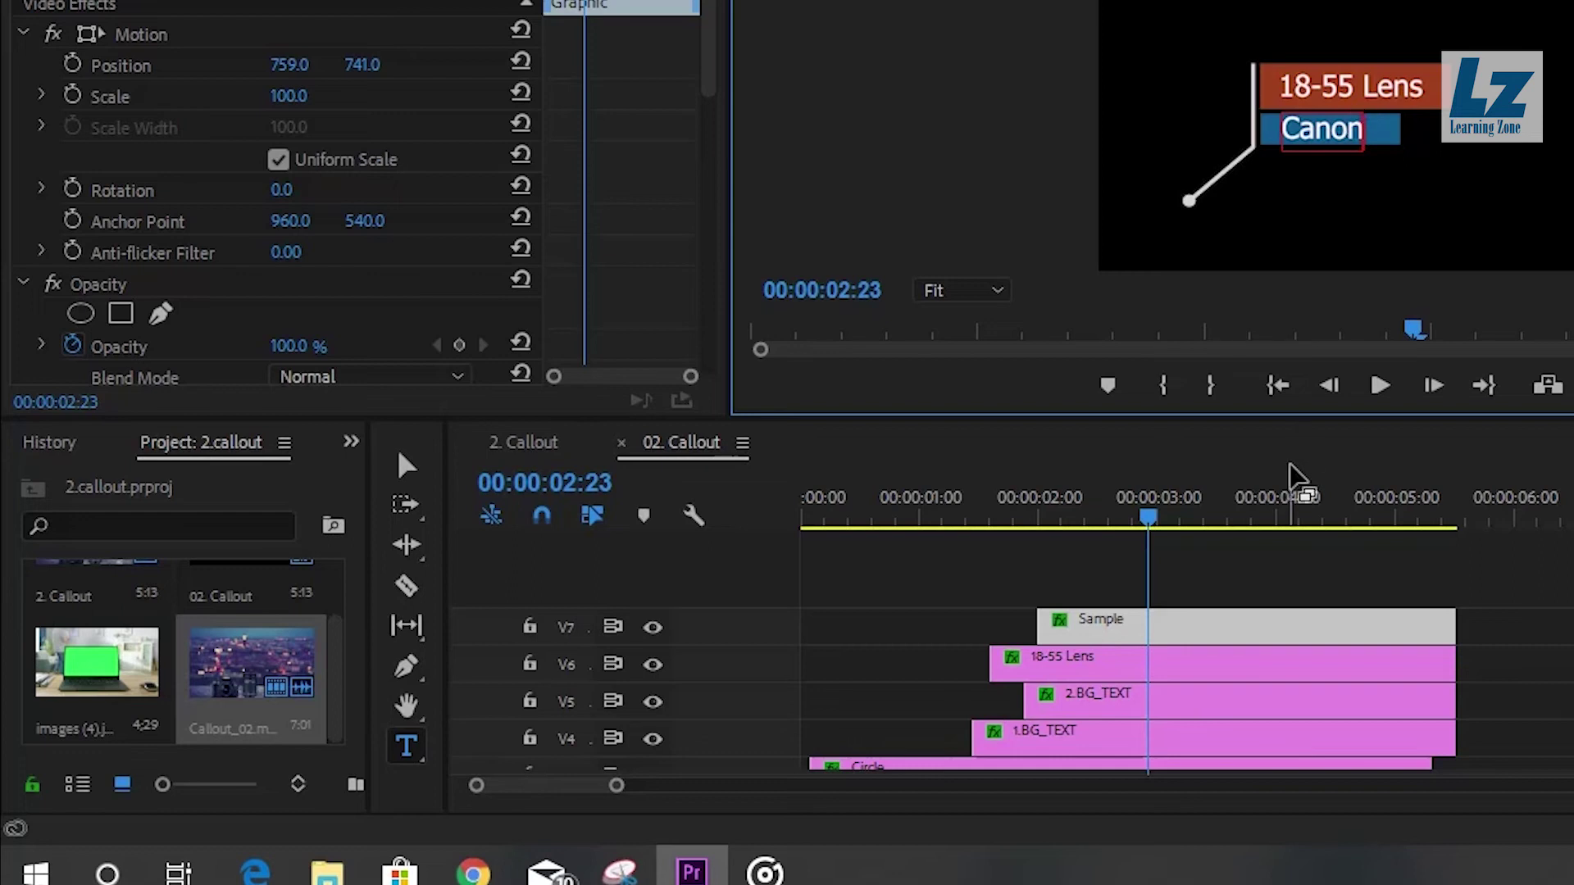
click(1280, 558)
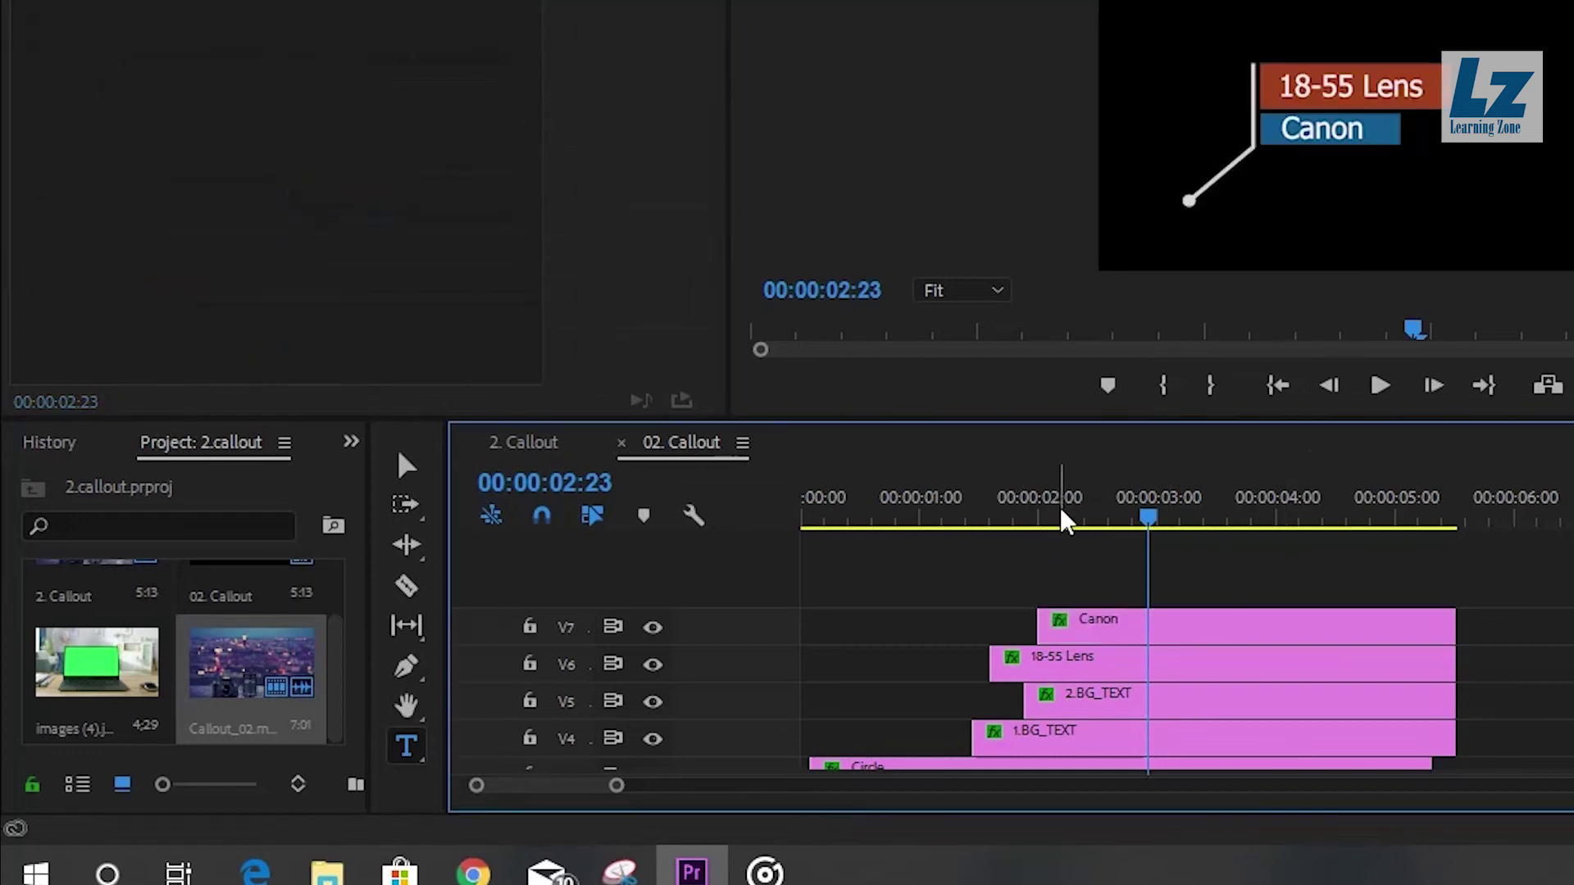
key(Home)
key(space)
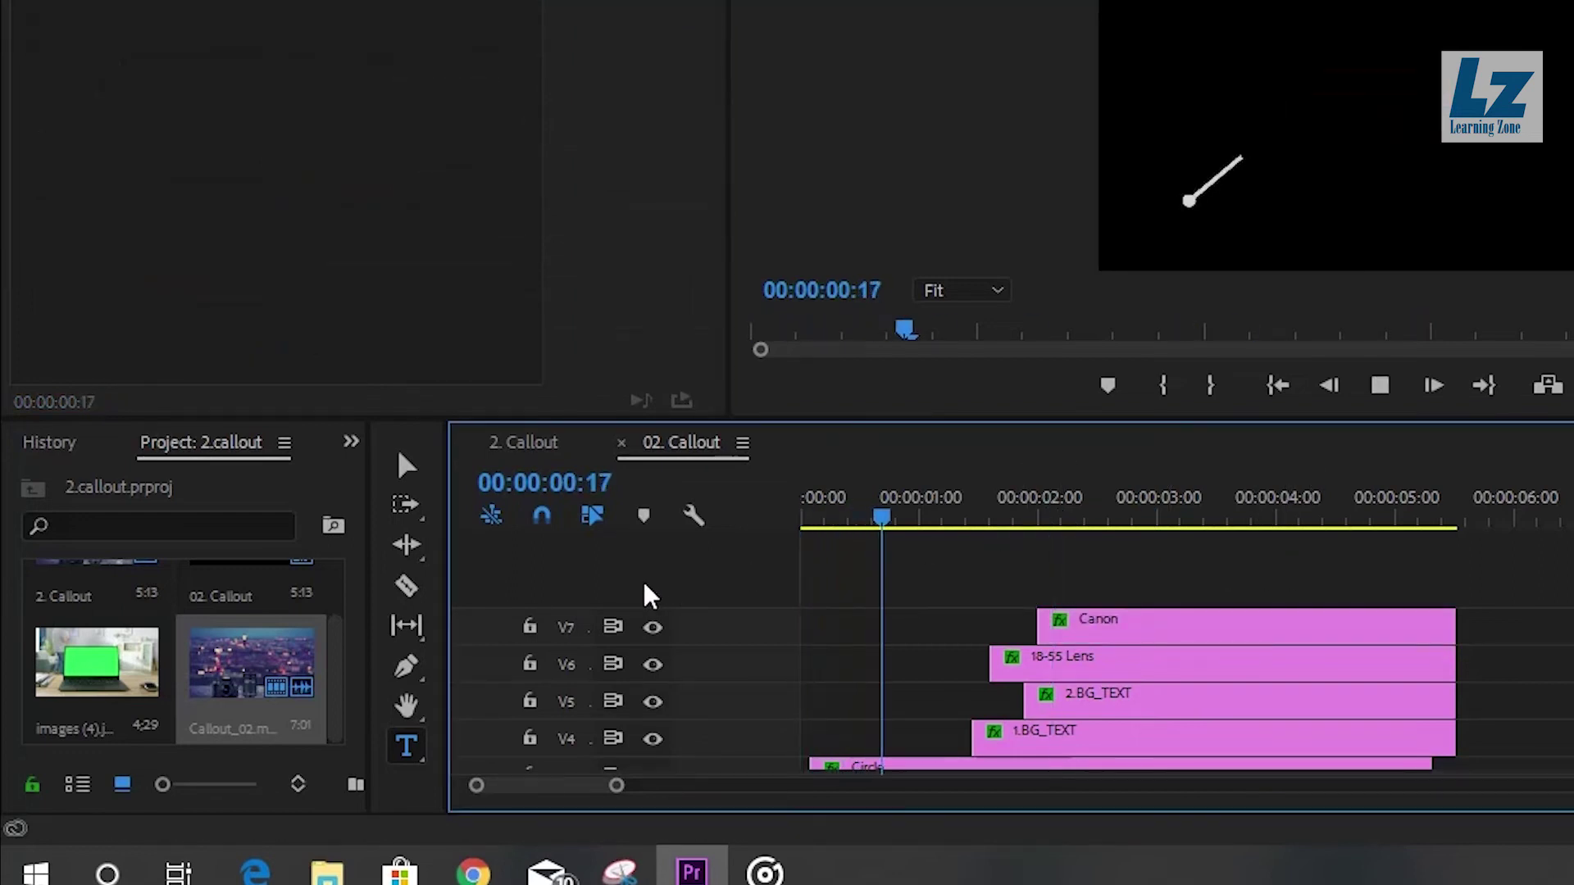
key(space)
click(531, 442)
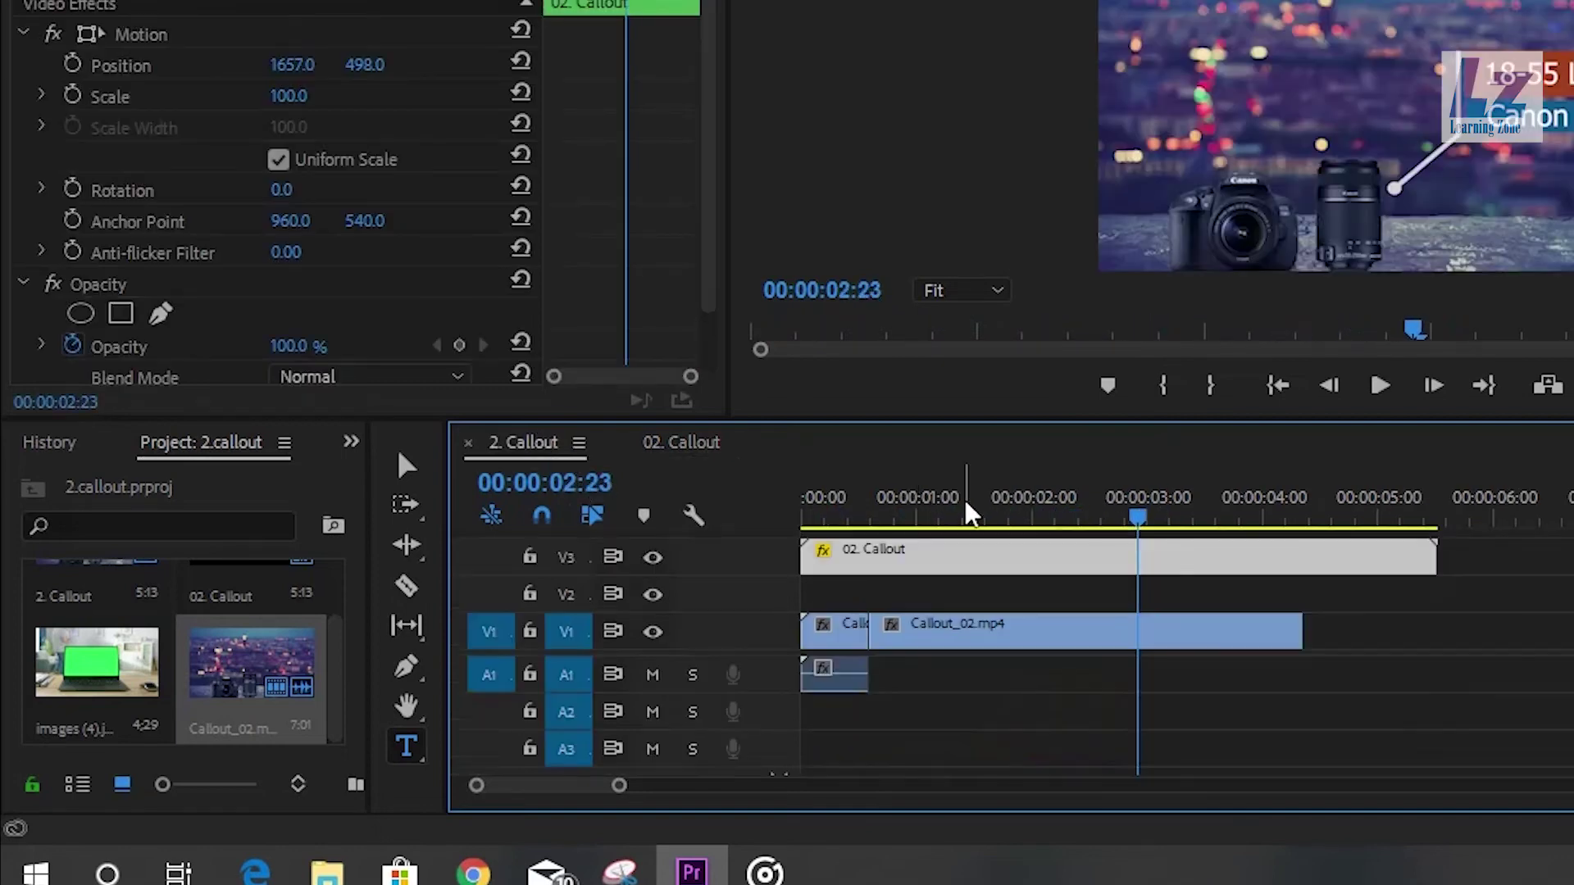
drag(963, 495, 783, 532)
key(space)
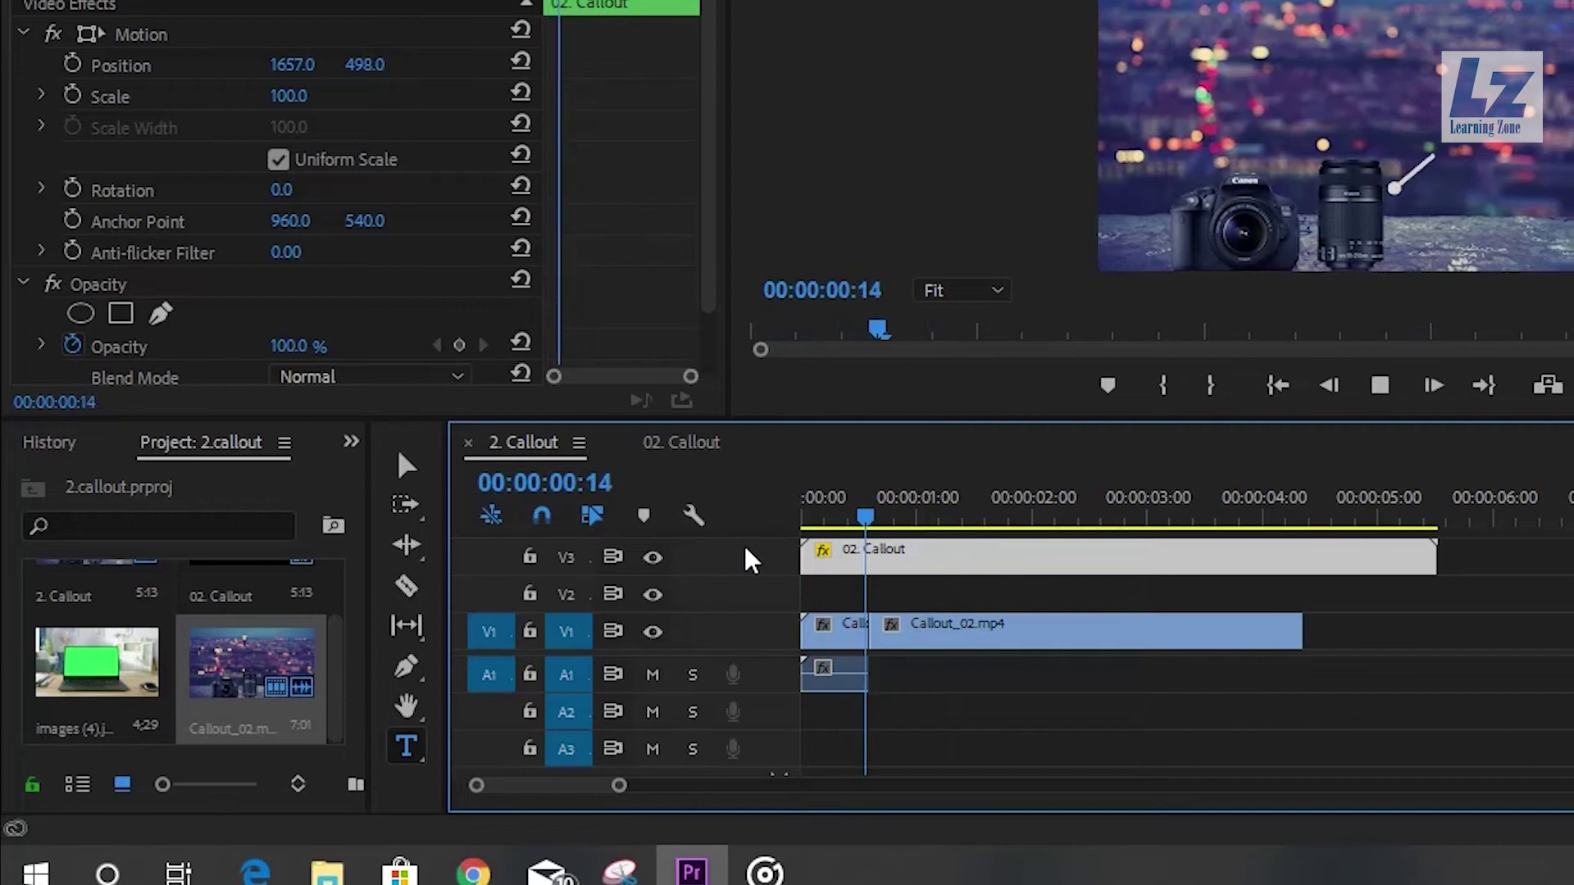
key(space)
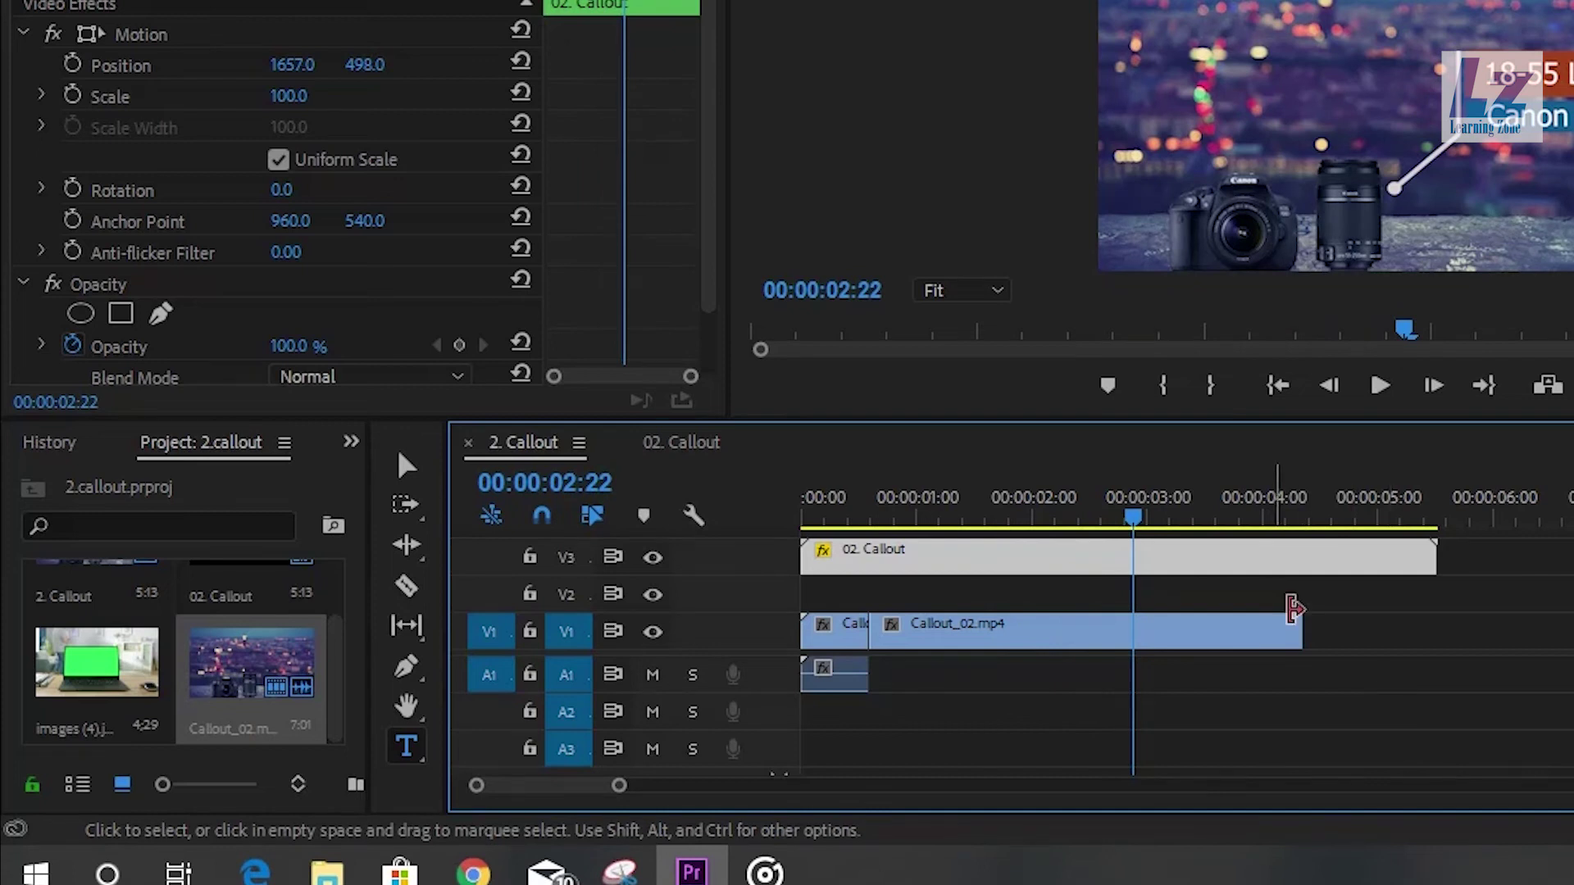
drag(1134, 509, 897, 553)
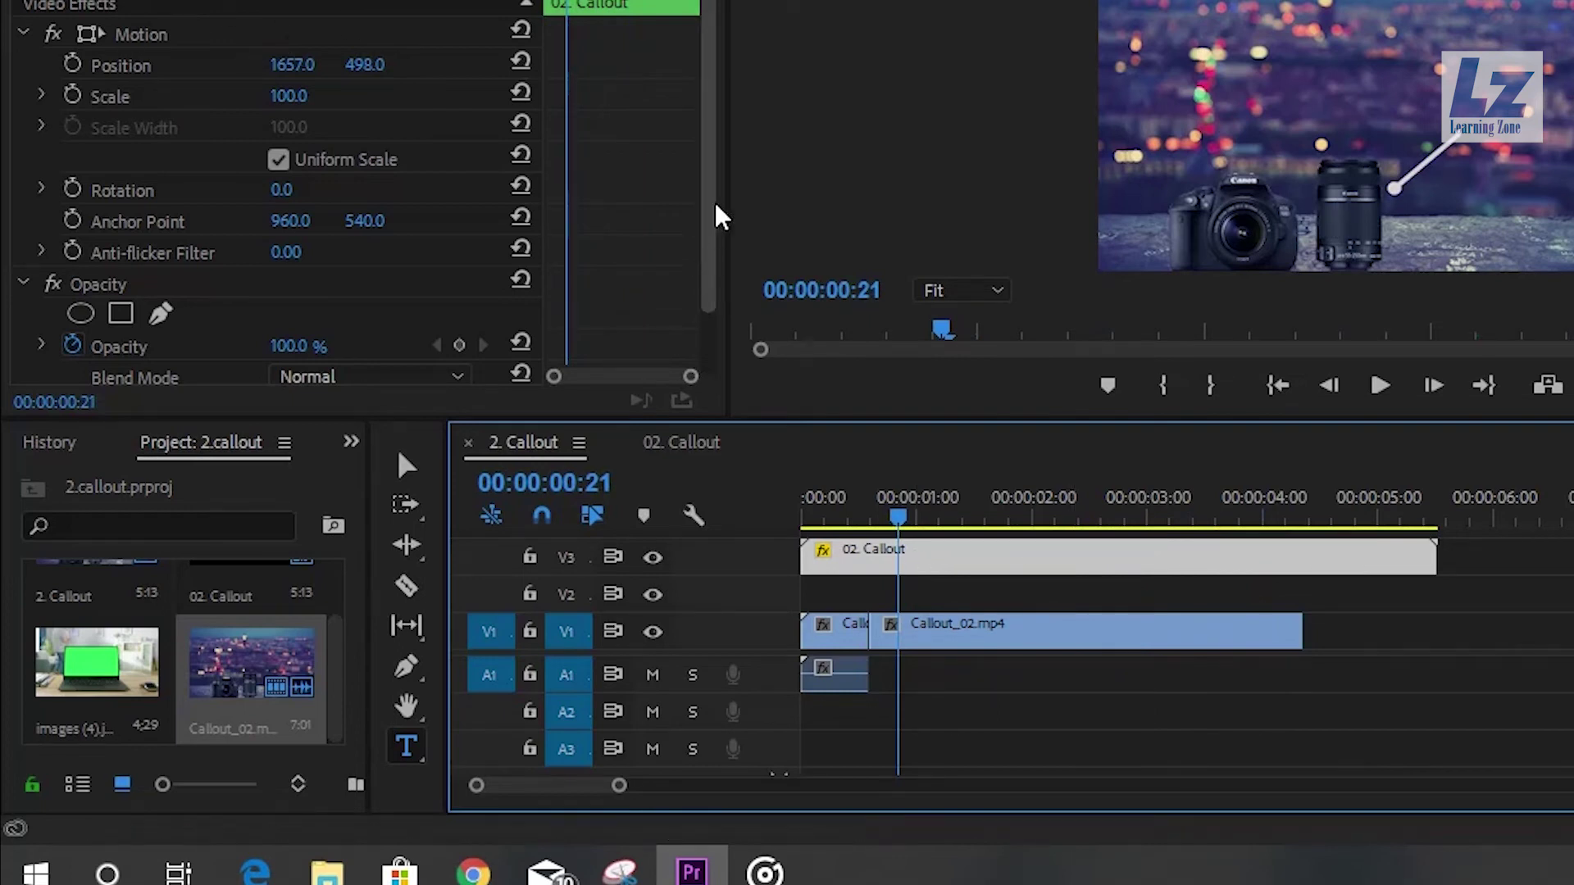
drag(714, 204, 713, 357)
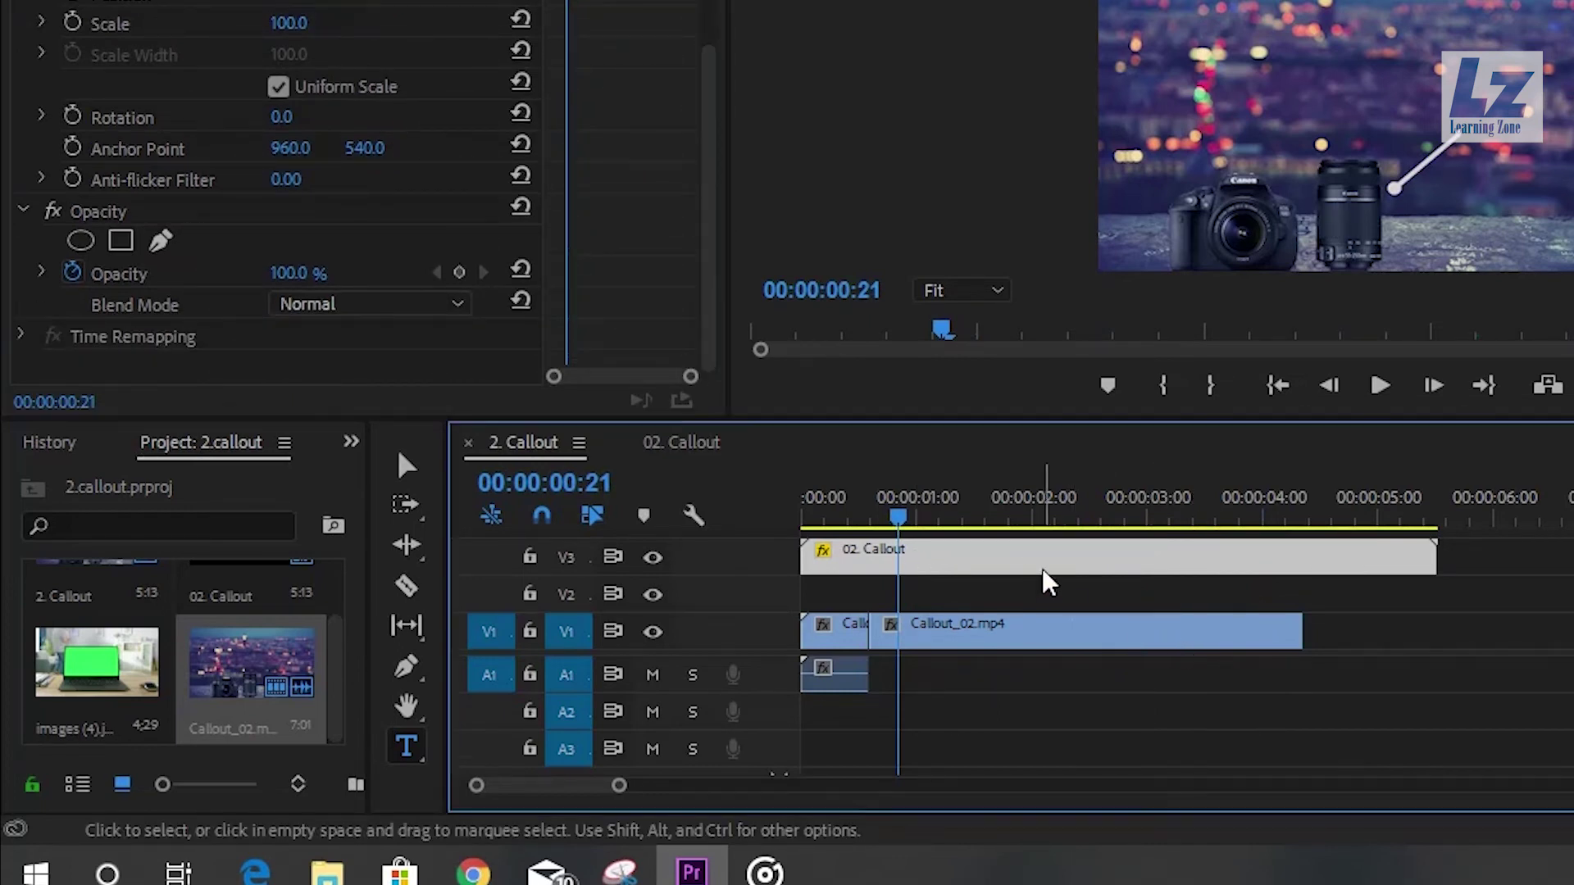
double_click(1041, 568)
click(1080, 494)
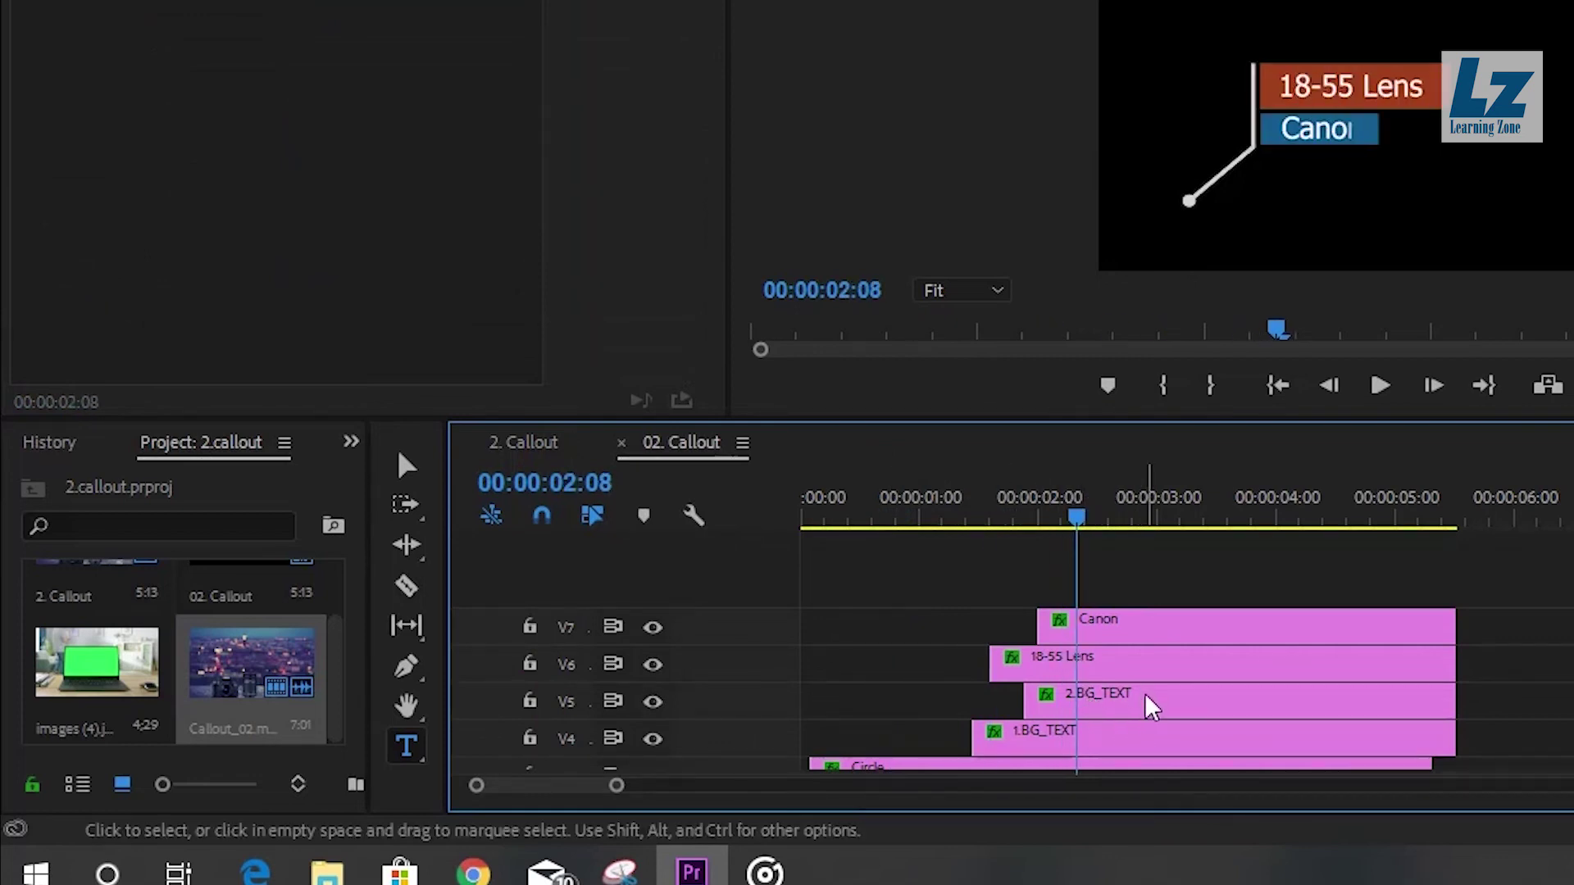
click(1139, 659)
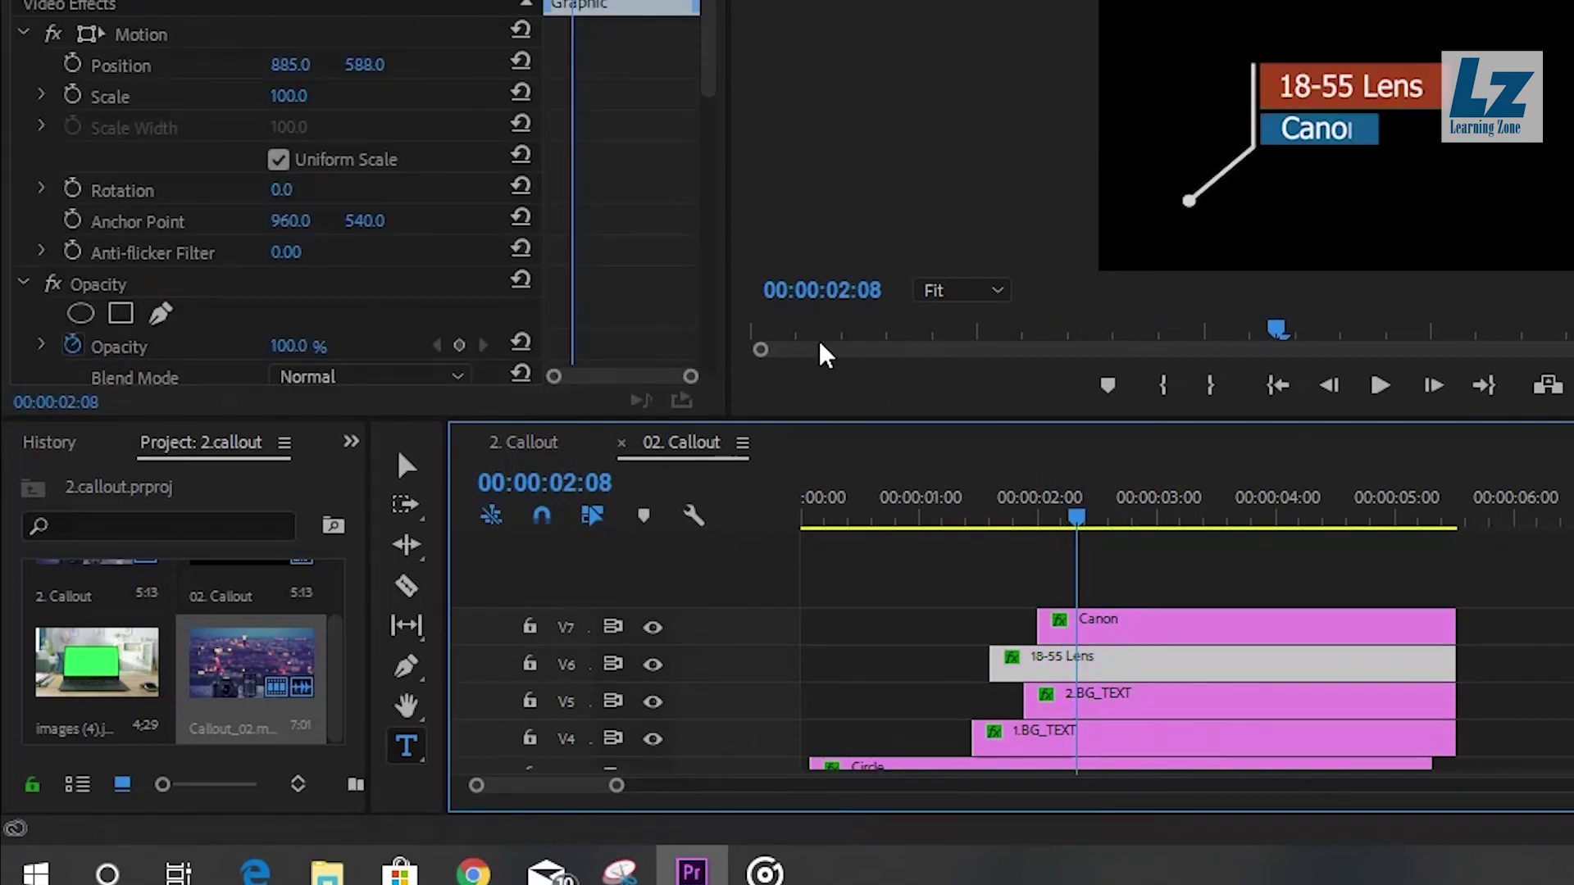
drag(705, 76, 673, 154)
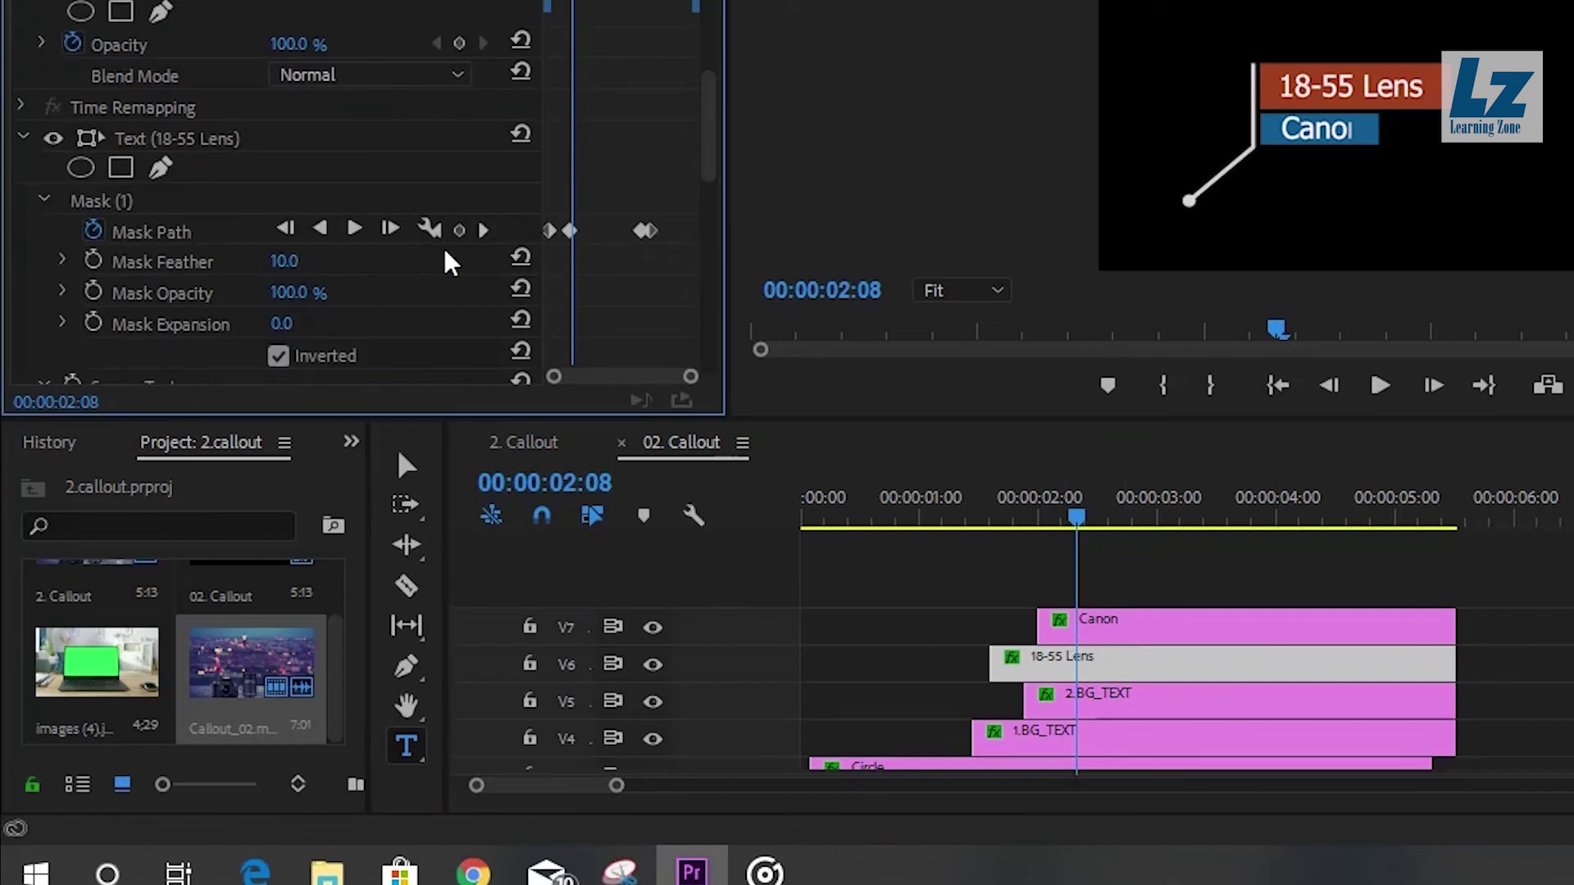
click(253, 202)
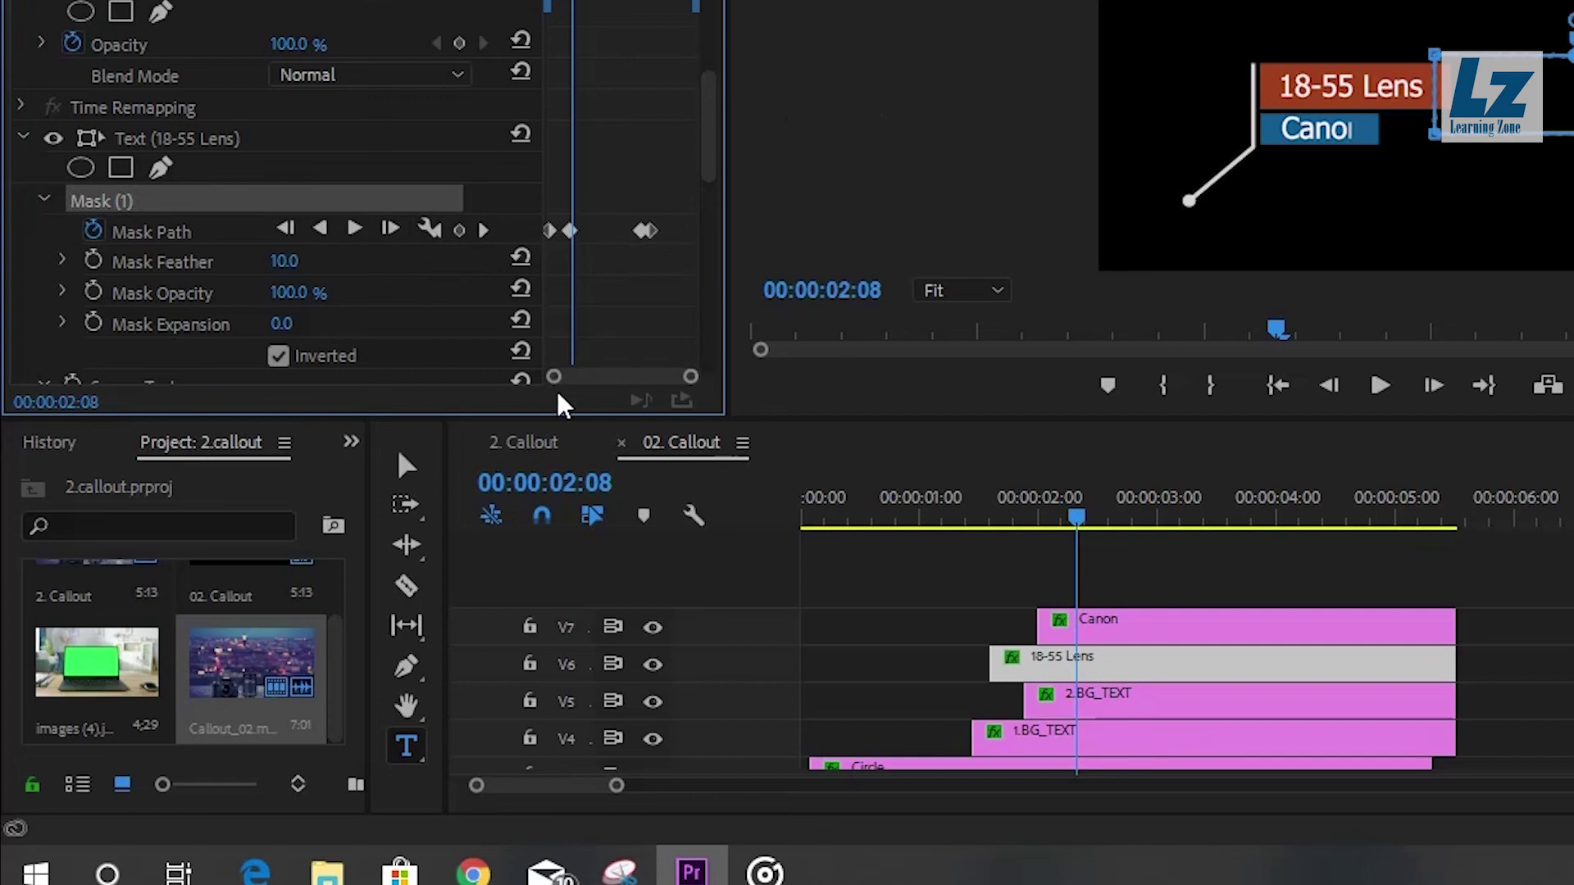
mouse_move(1076, 516)
mouse_down()
mouse_move(1045, 518)
mouse_move(1167, 529)
mouse_move(1139, 553)
mouse_move(1227, 548)
mouse_up()
click(1277, 564)
drag(965, 518, 1098, 655)
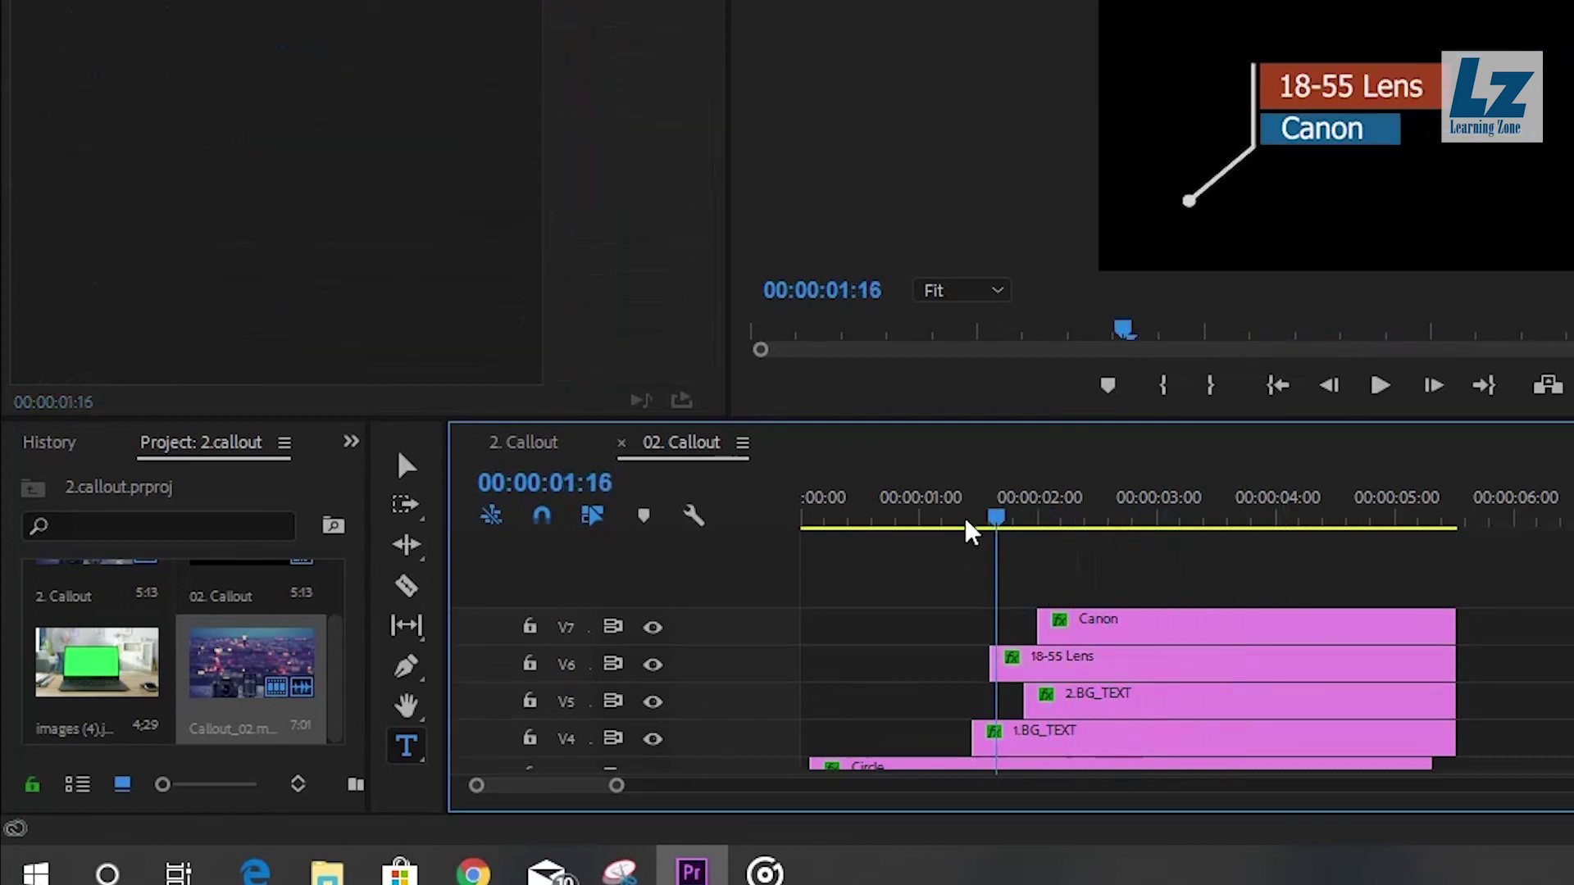
key(Home)
key(End)
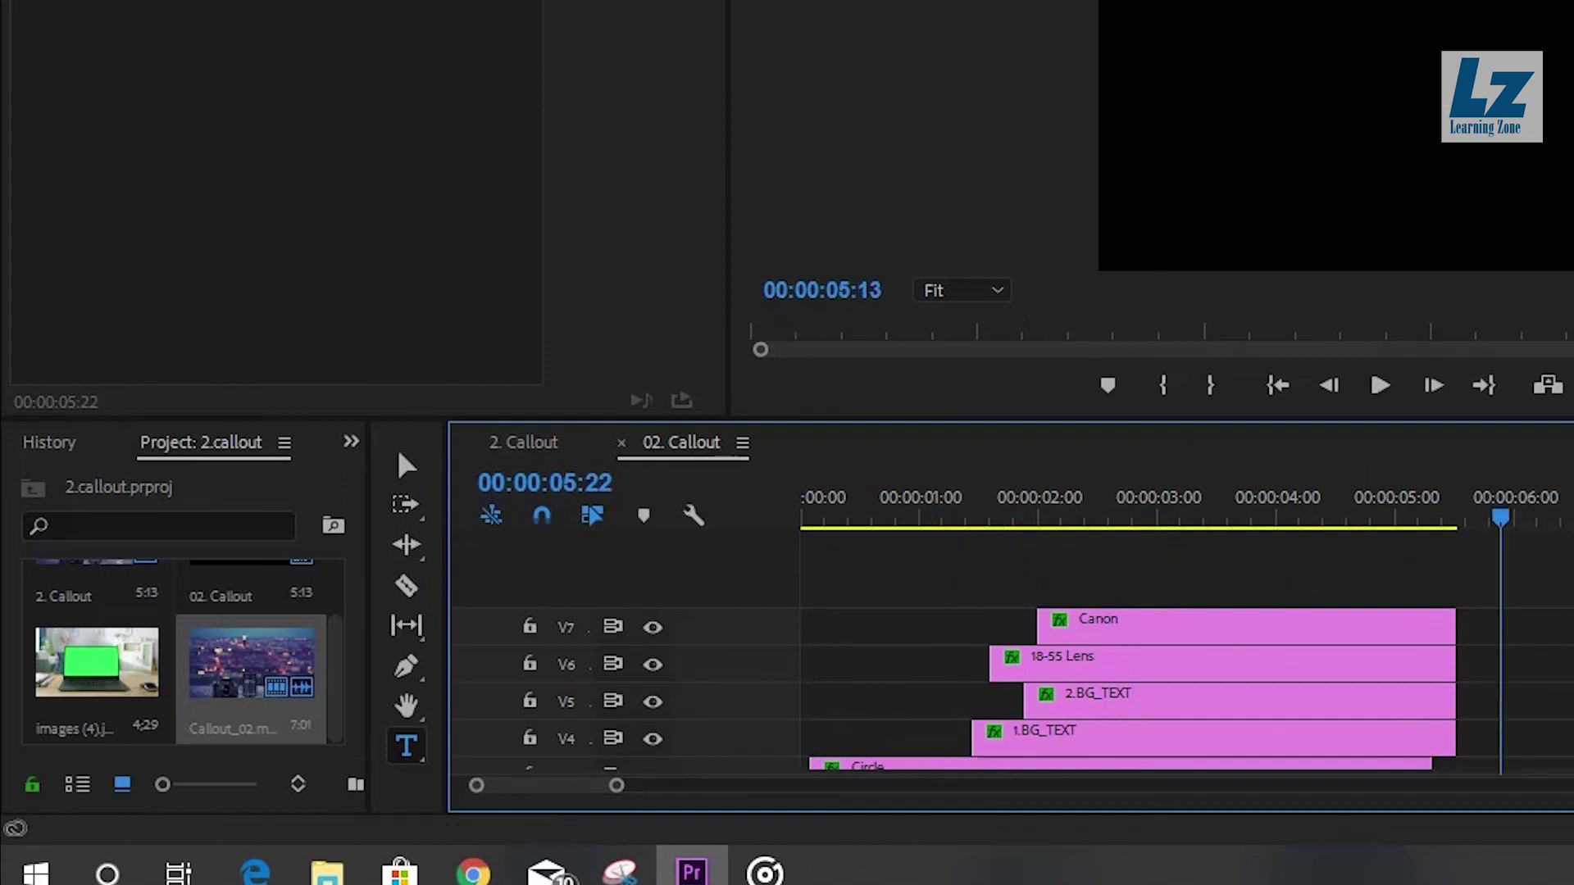
Step: Check both labels at 02:22, then close the 2.callout project
click(1146, 511)
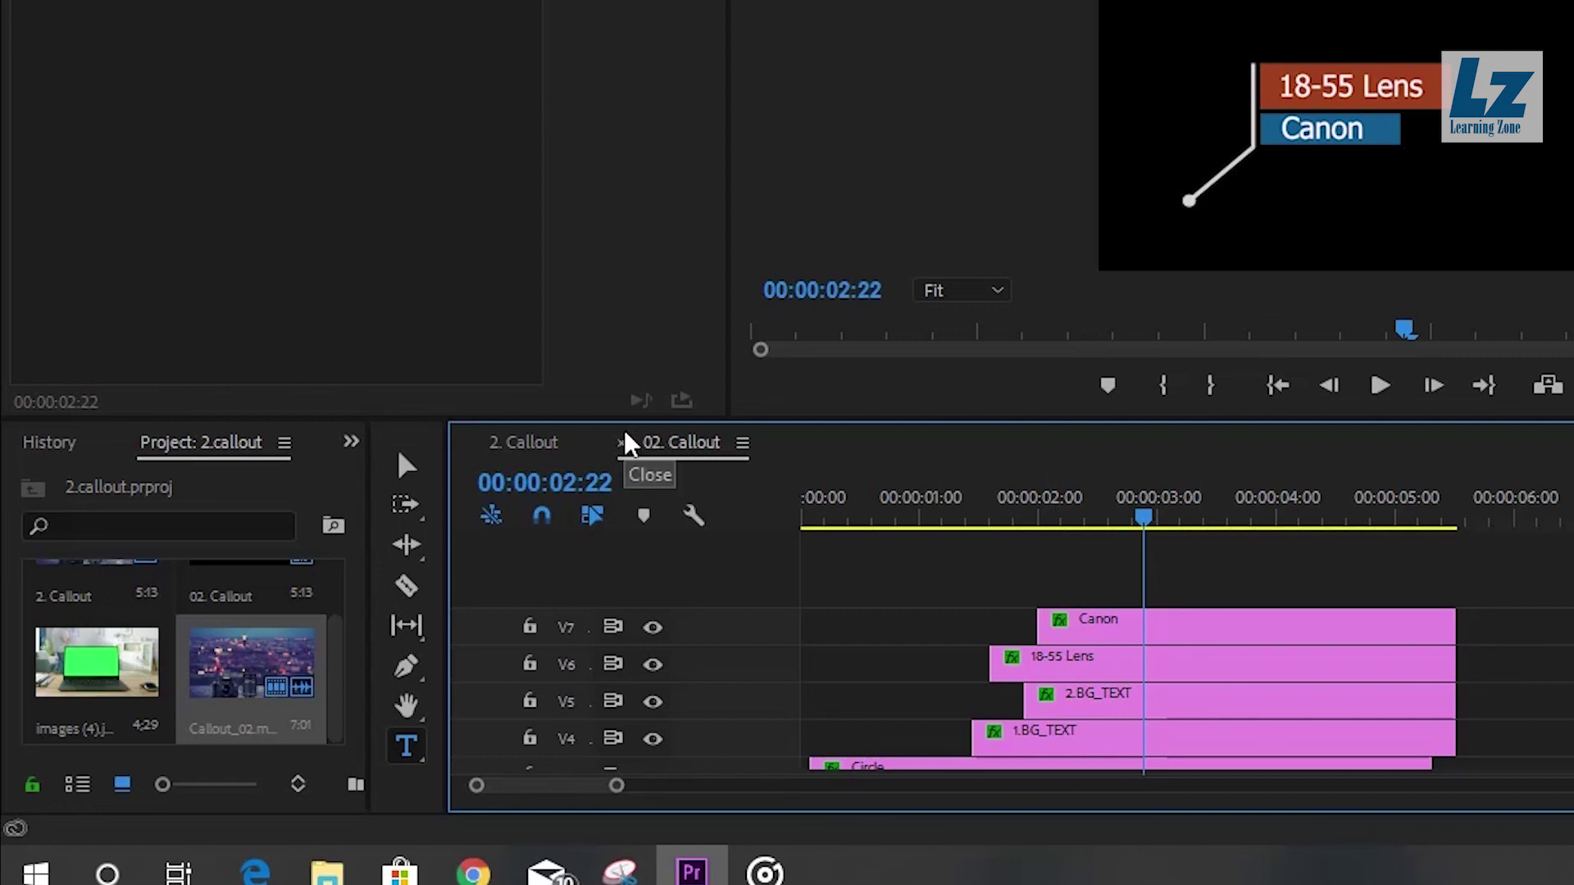
key(ctrl+q)
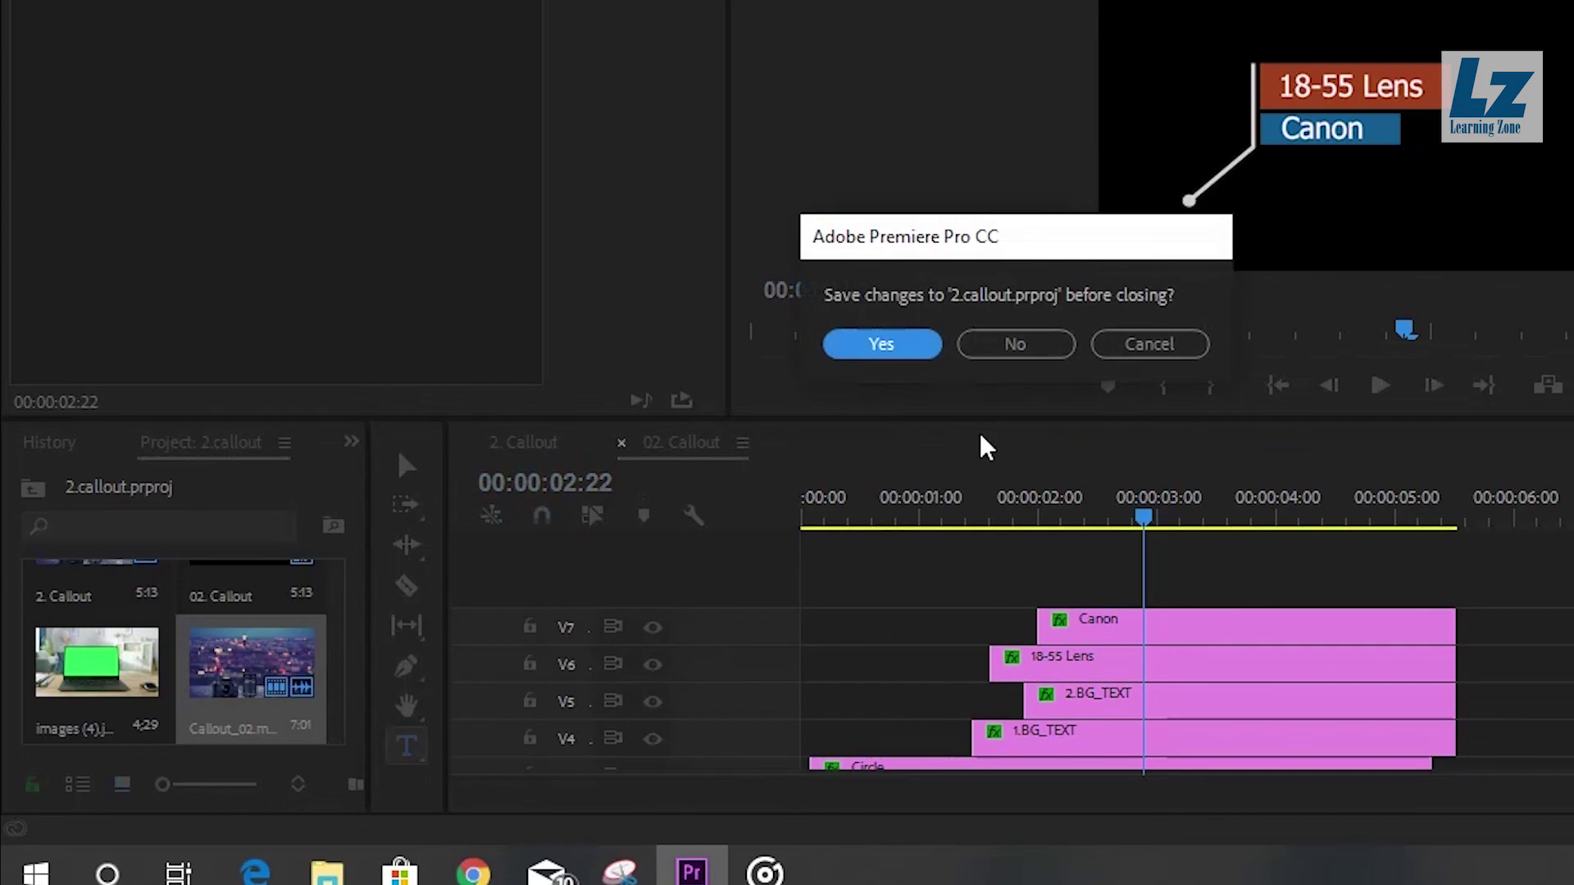